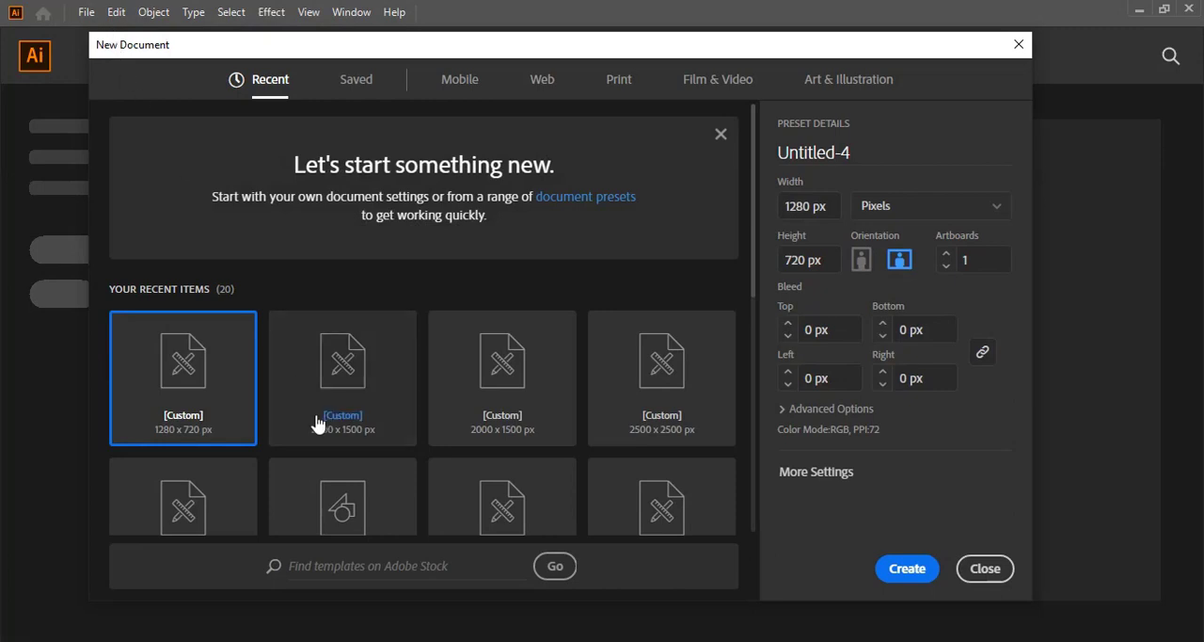
Step: Set the new document's units to inches, its width to 3.2 in and its height to 2 in
click(973, 208)
click(898, 299)
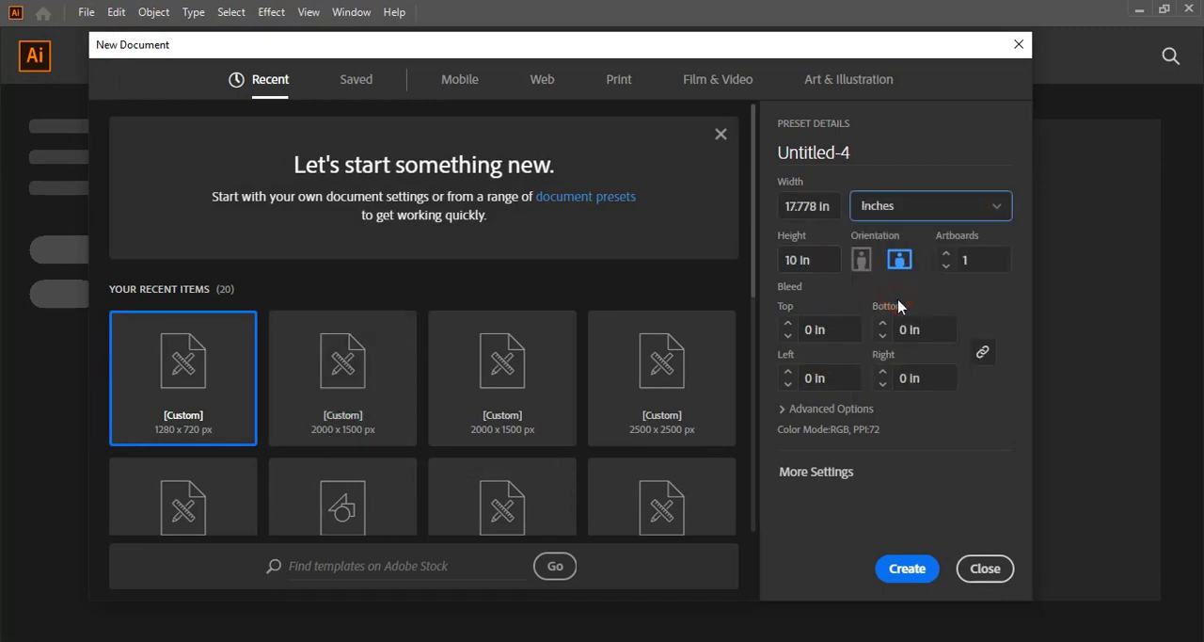
drag(833, 205, 752, 220)
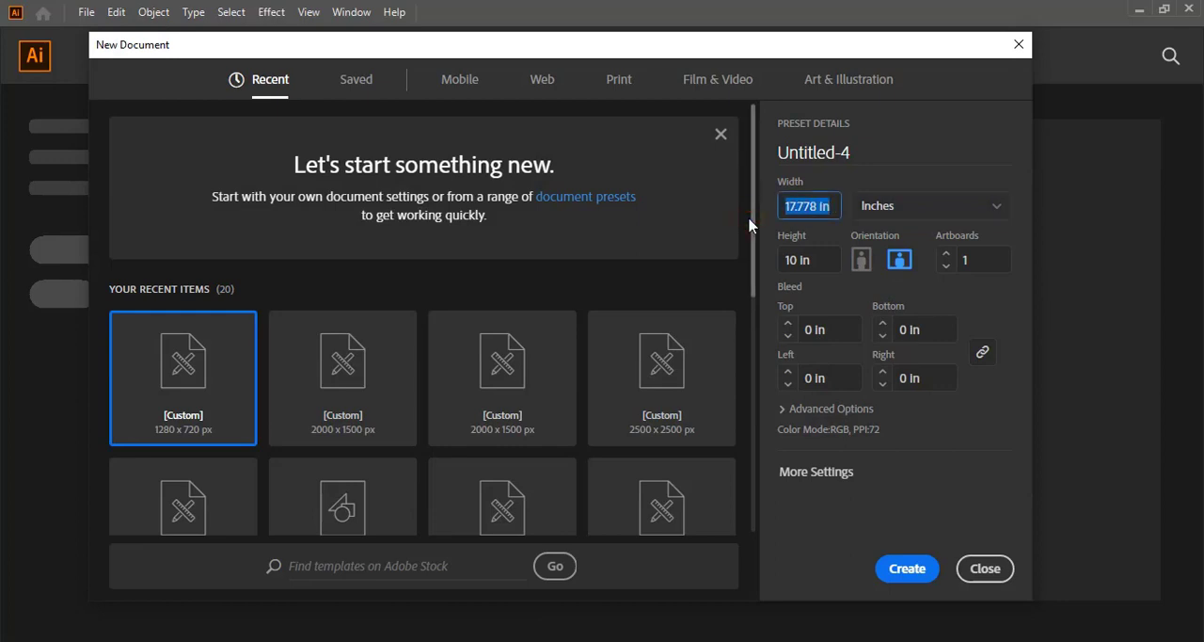
text(3.2)
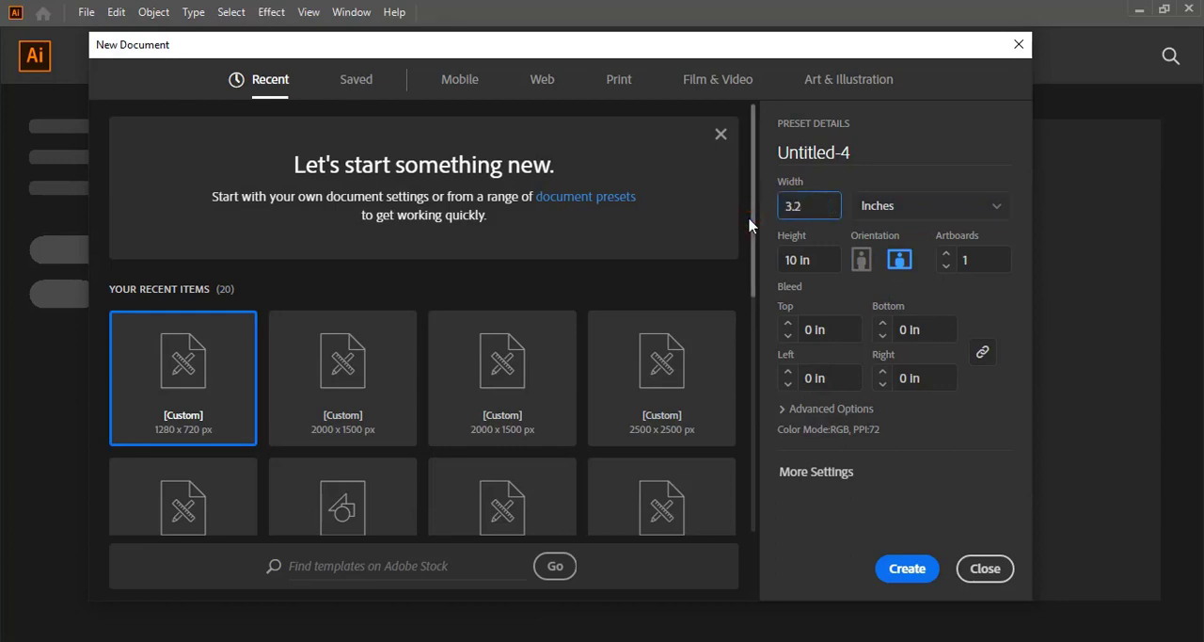
drag(822, 260, 763, 263)
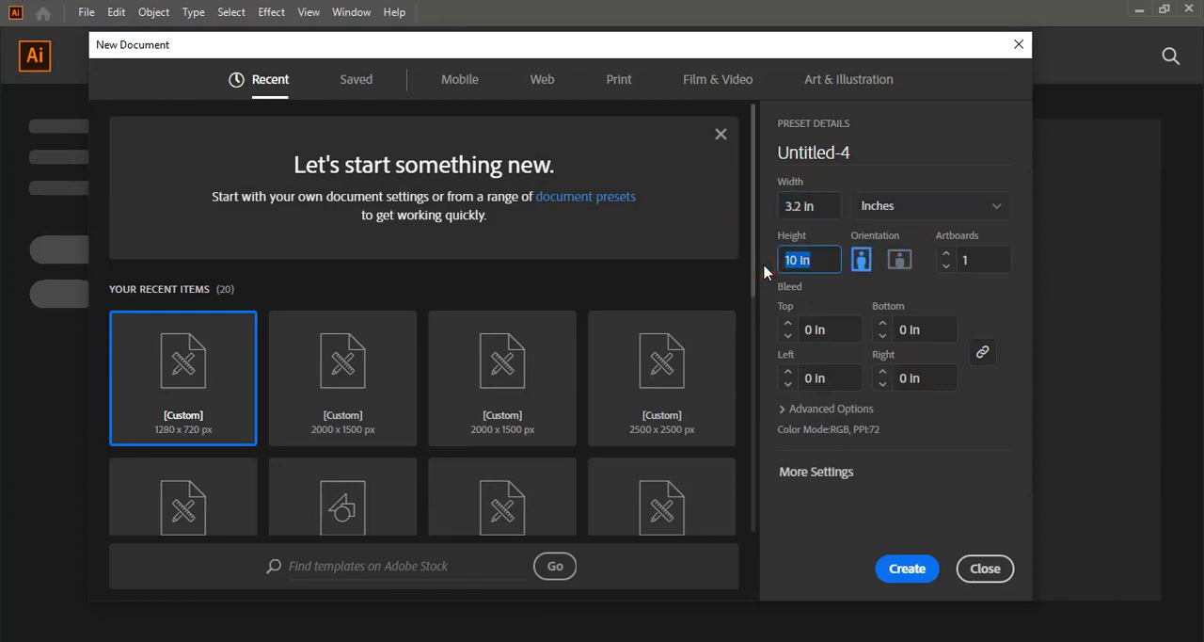
text(2)
Step: Set the number of artboards to 2 and create the document
click(952, 263)
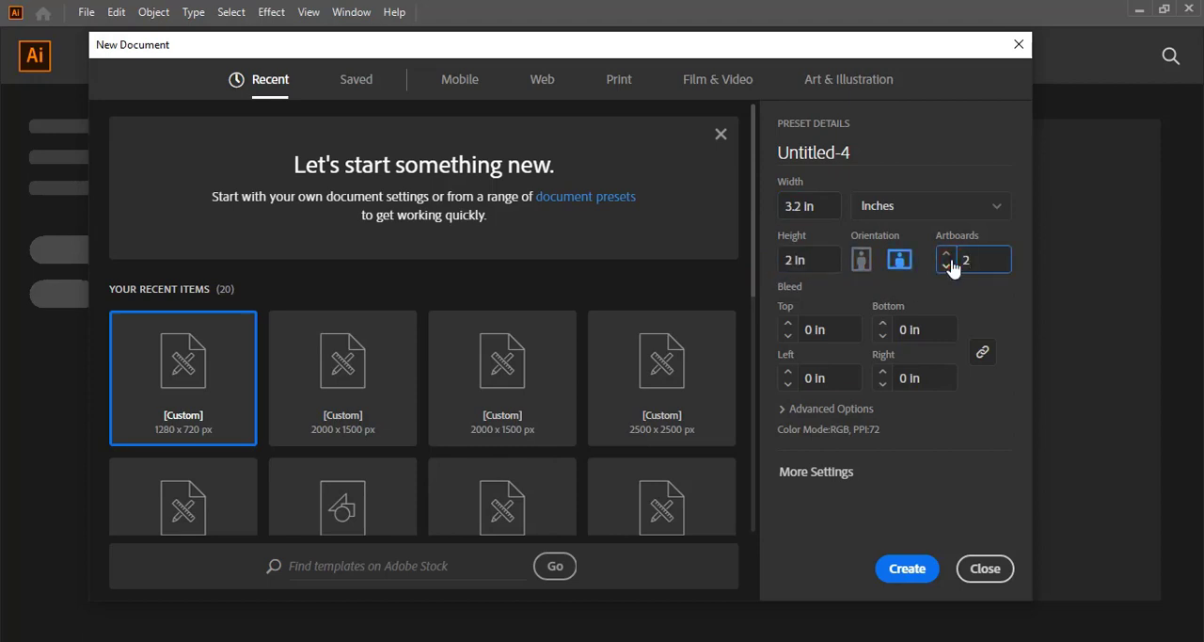
text(2)
click(957, 300)
click(918, 572)
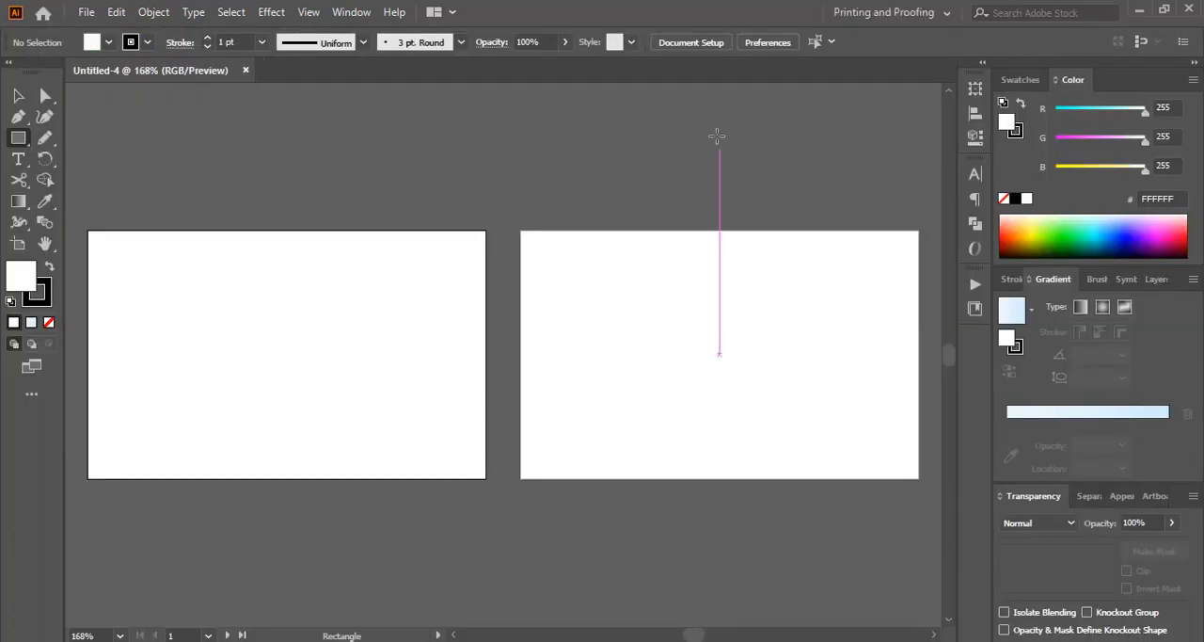
Step: Move Artboard 1 directly below Artboard 2, aligned with its side edges and separated by a small gap
click(20, 245)
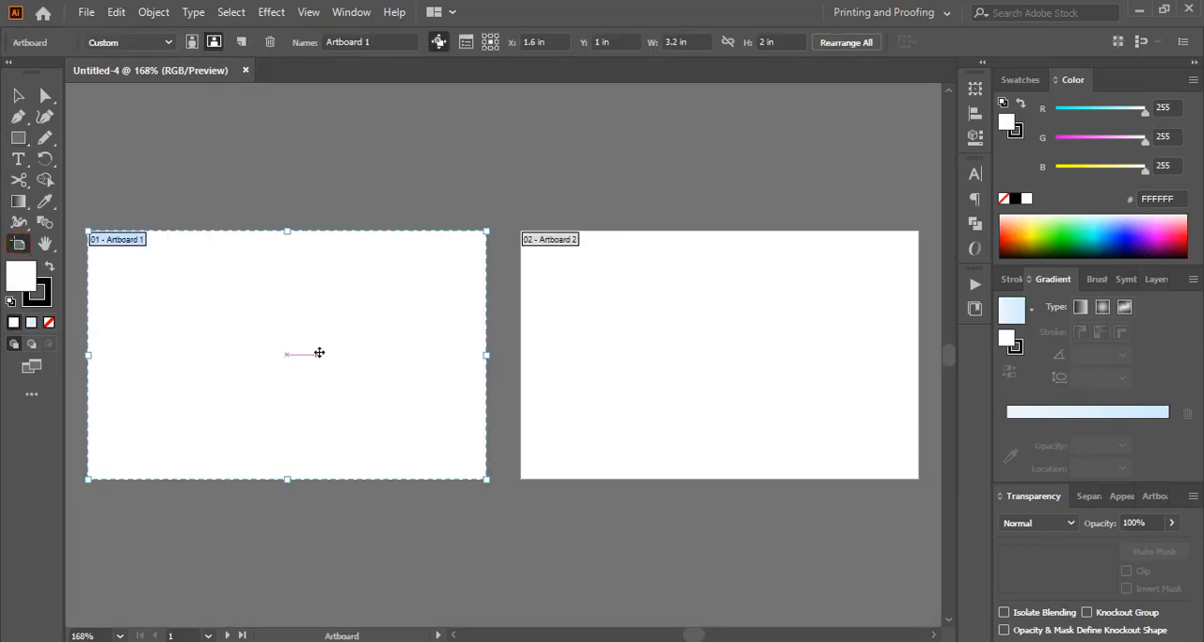
scroll(457, 396, down, 2)
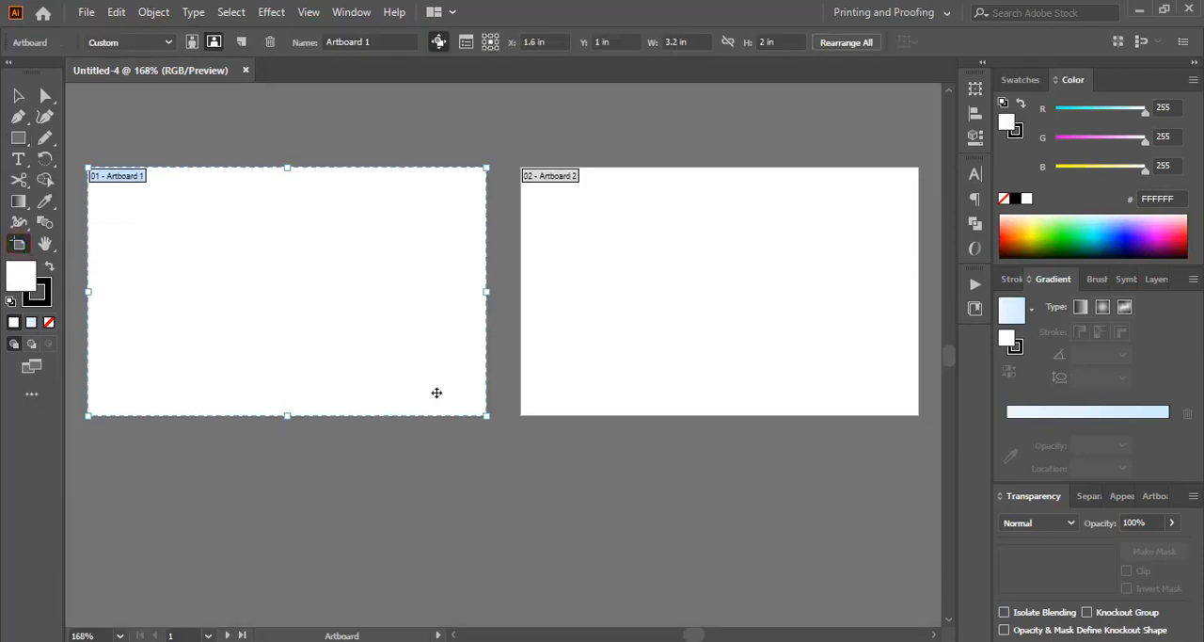
drag(277, 288, 713, 557)
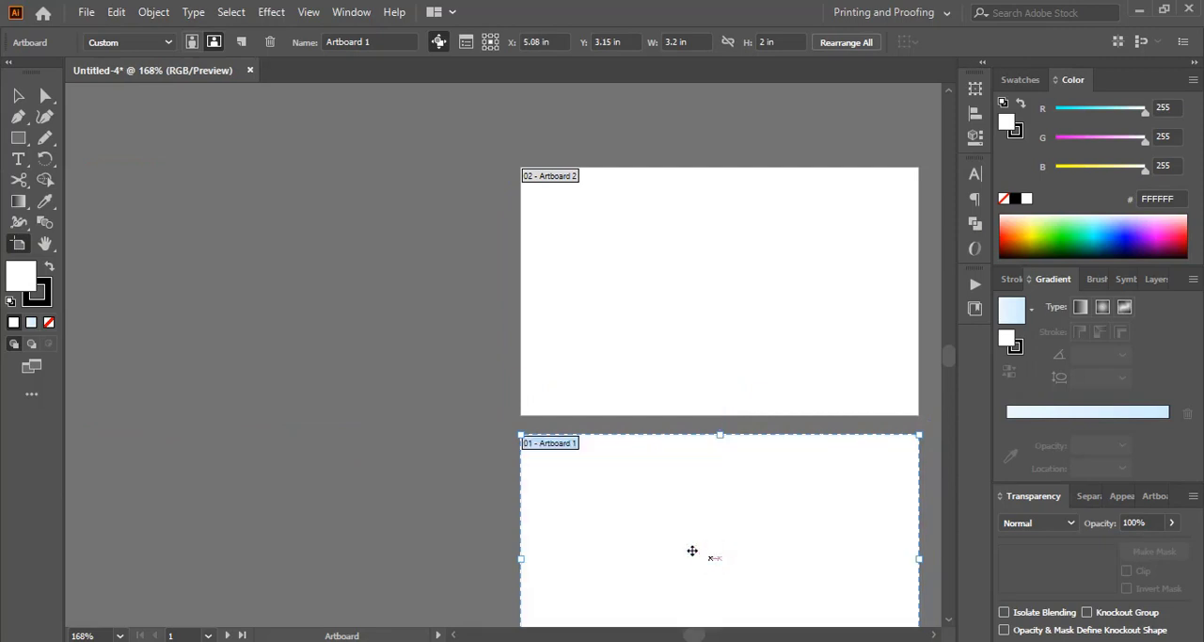
click(17, 94)
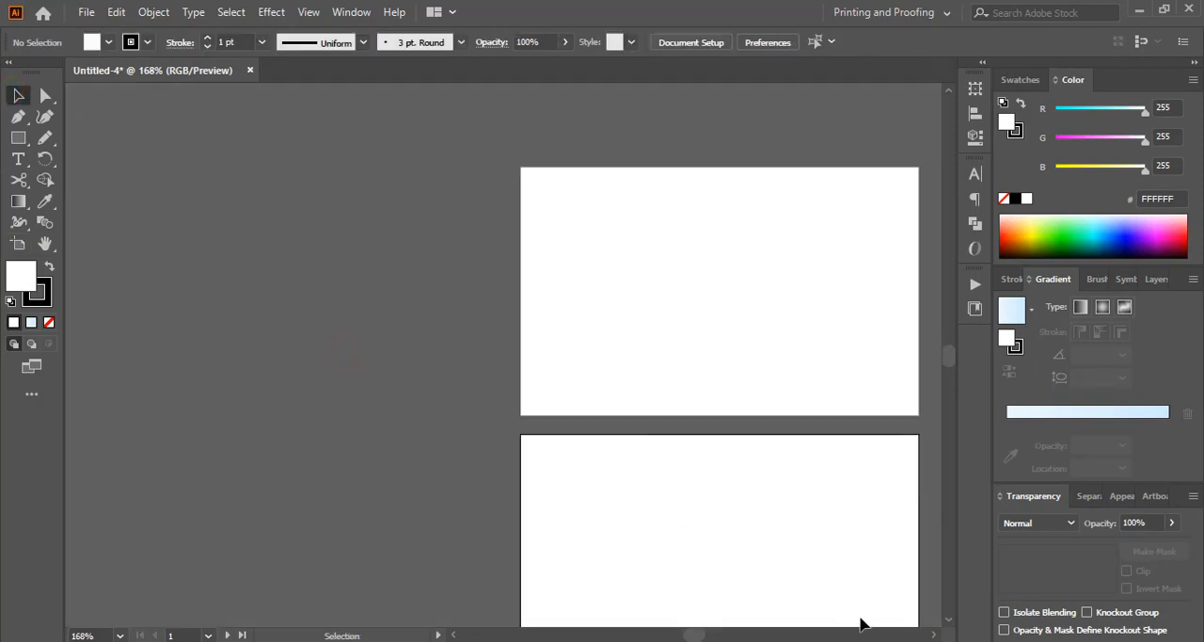
Step: With no fill and a black stroke, draw a flowing Pen curve across the upper part of Artboard 1, extending past both side edges
click(934, 635)
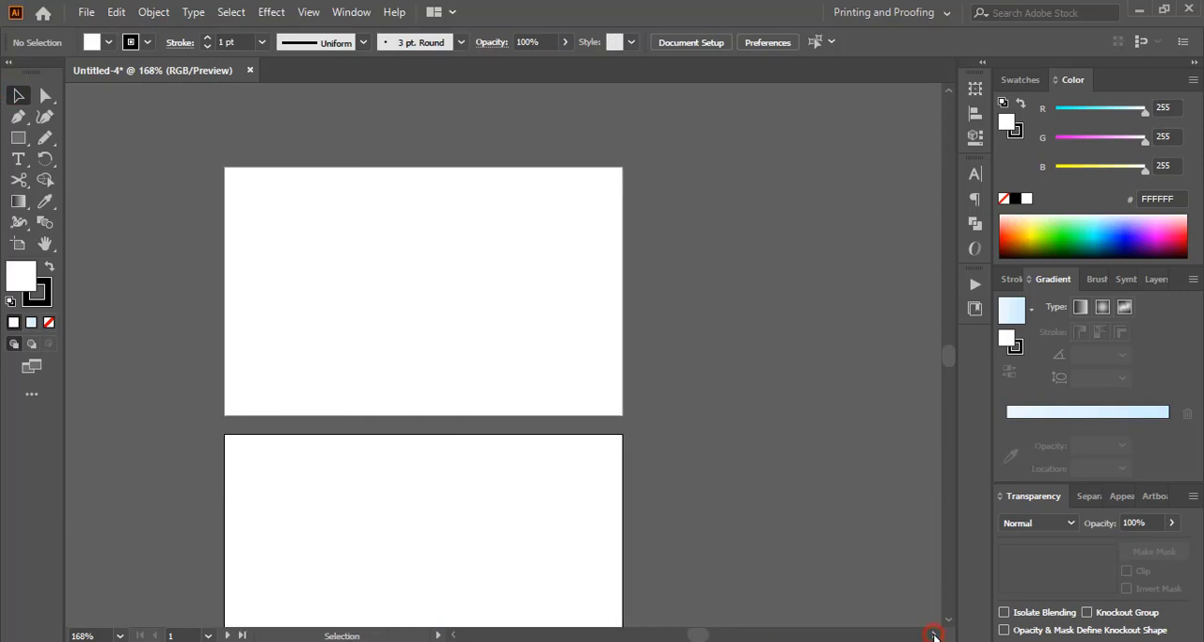
scroll(773, 477, down, 2)
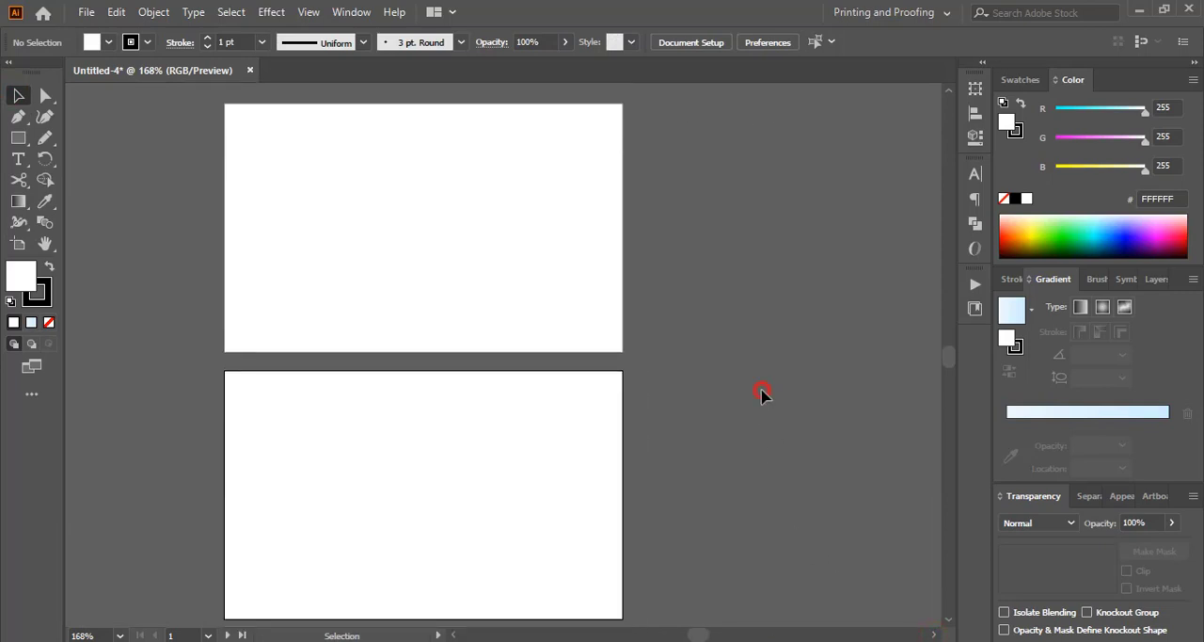
scroll(762, 393, down, 2)
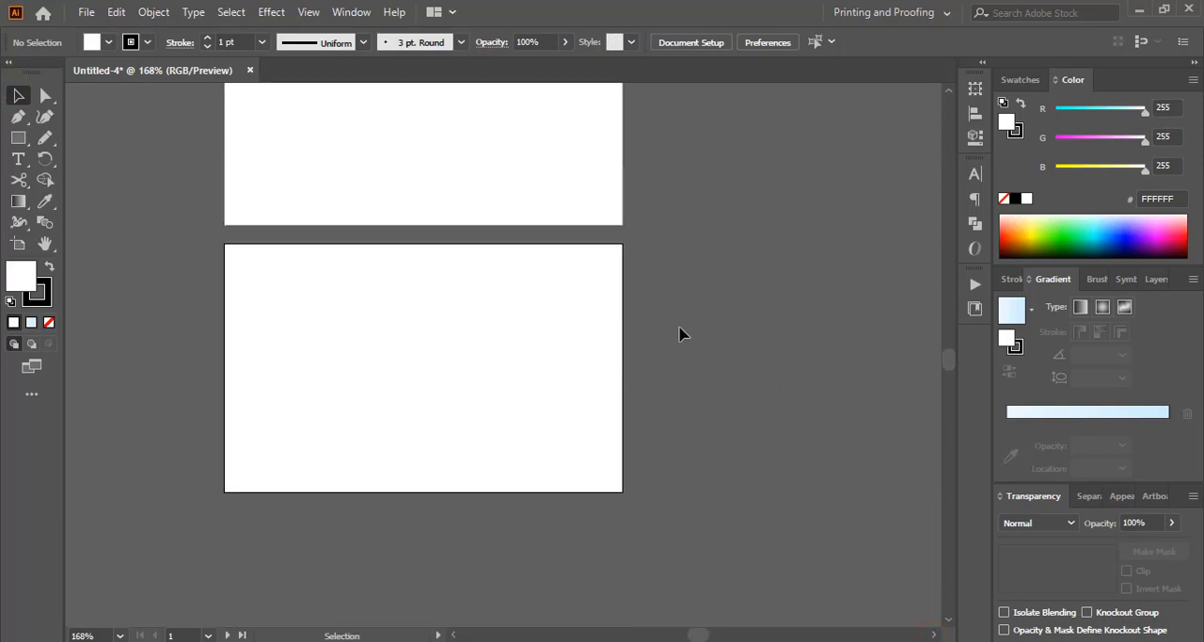
click(18, 117)
click(49, 323)
click(42, 294)
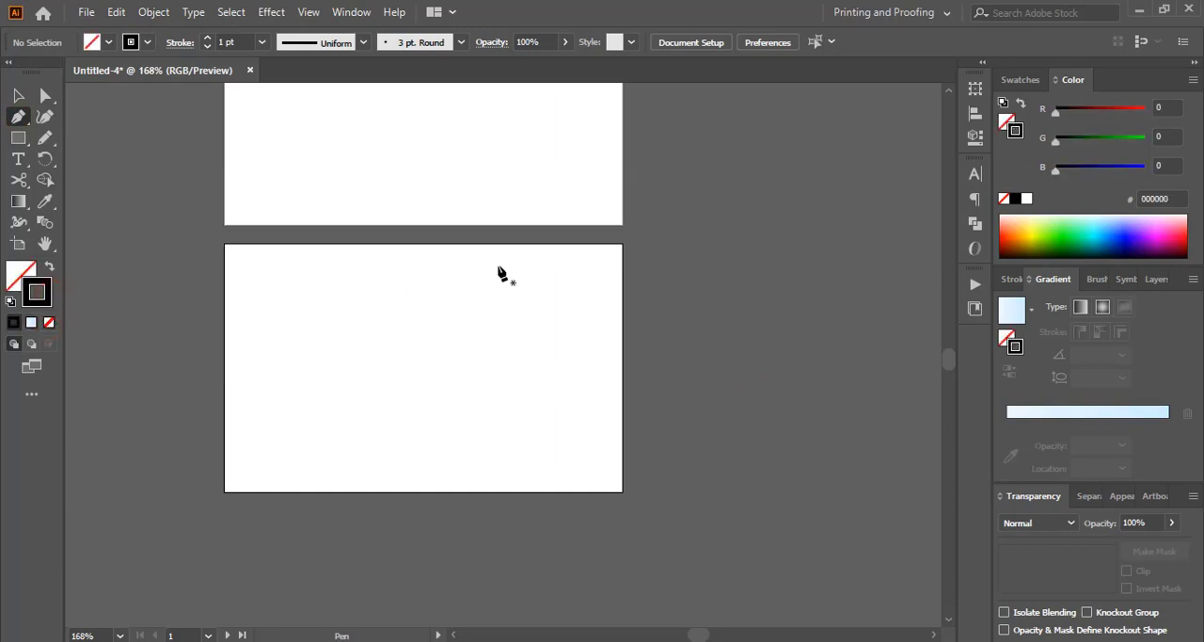
click(214, 347)
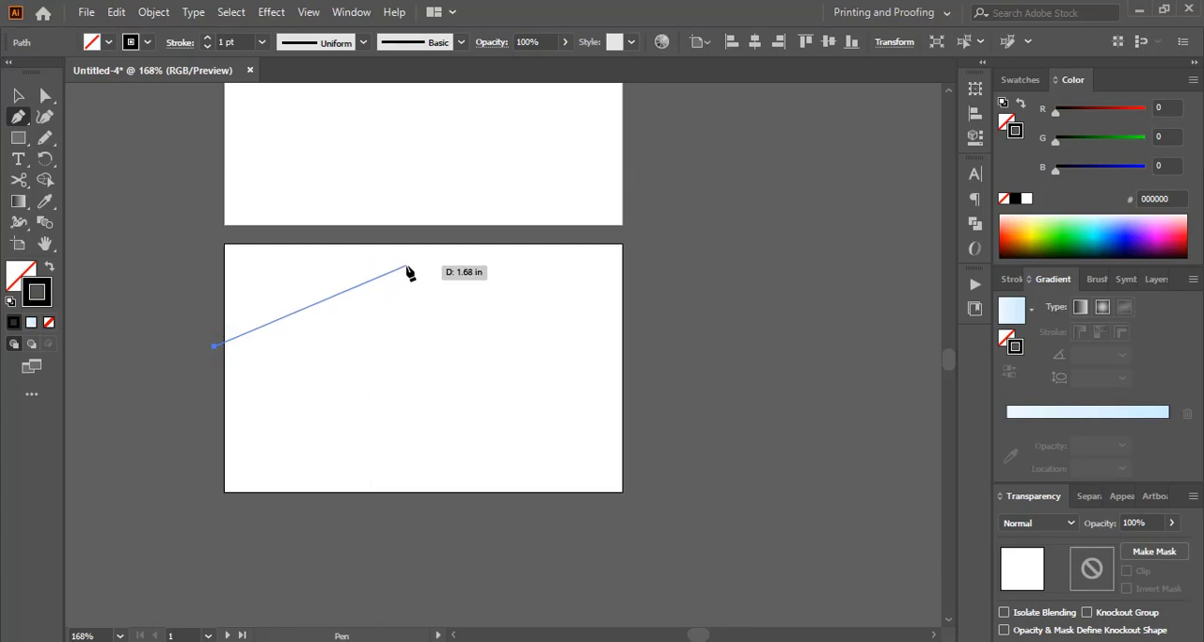
drag(408, 267, 577, 260)
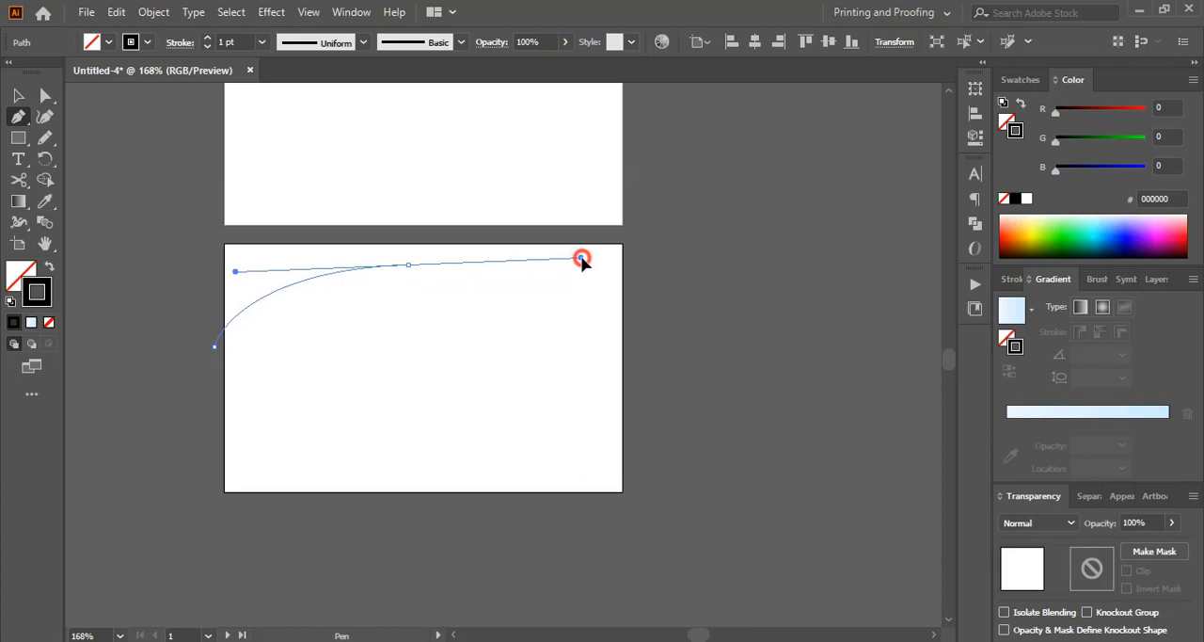
drag(581, 260, 585, 259)
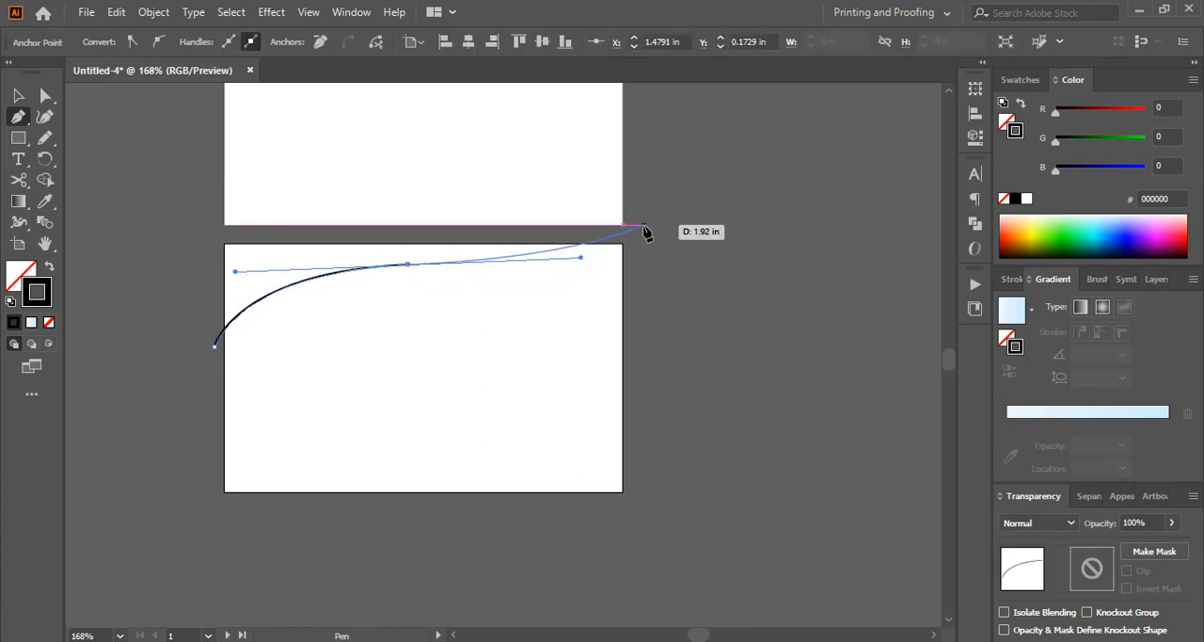
drag(664, 241, 705, 251)
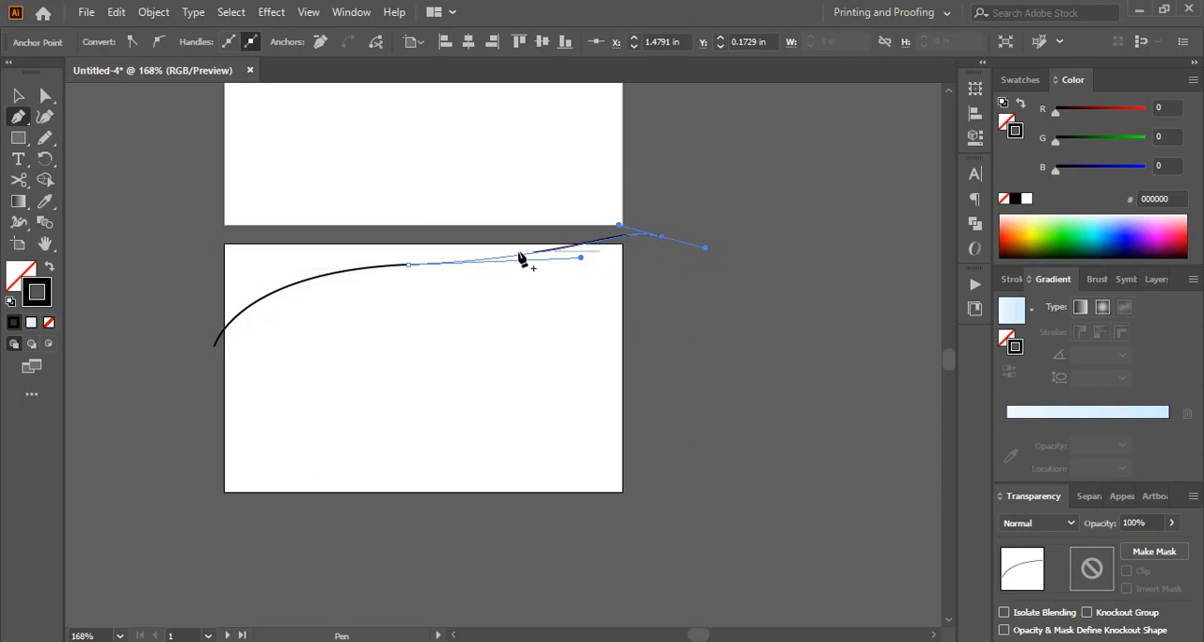
Step: Close the Pen curve with straight segments running above the artboard's top edge and outside its left edge
click(664, 236)
click(209, 233)
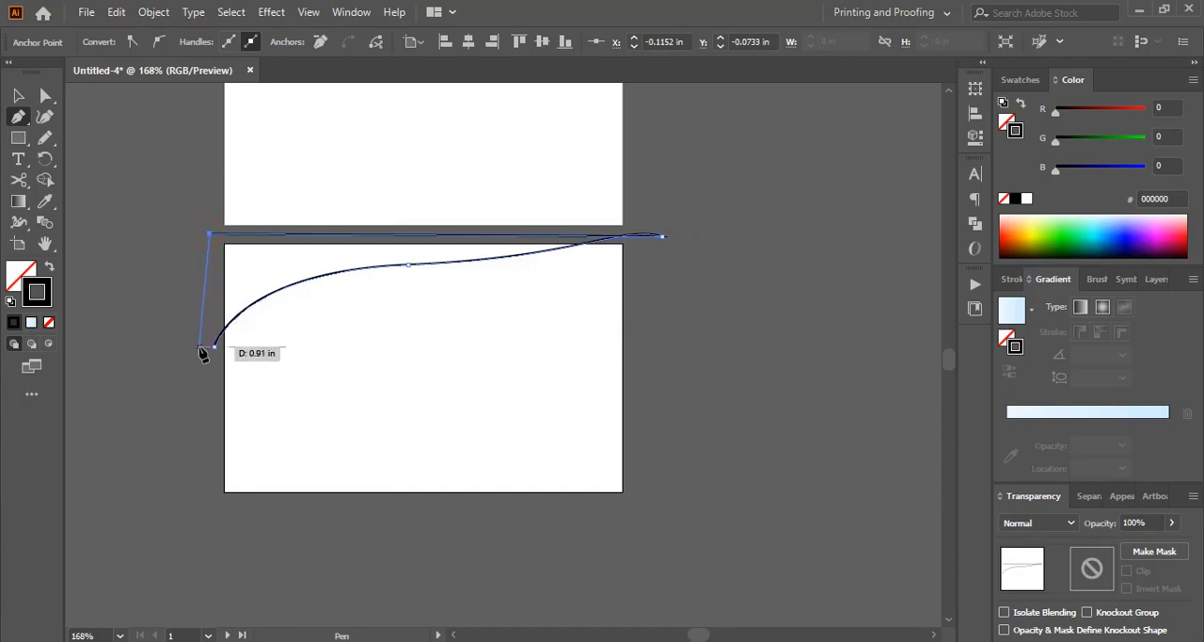
click(214, 345)
Step: Remove the stroke from the curved shape, fill it with black and deselect it
click(49, 322)
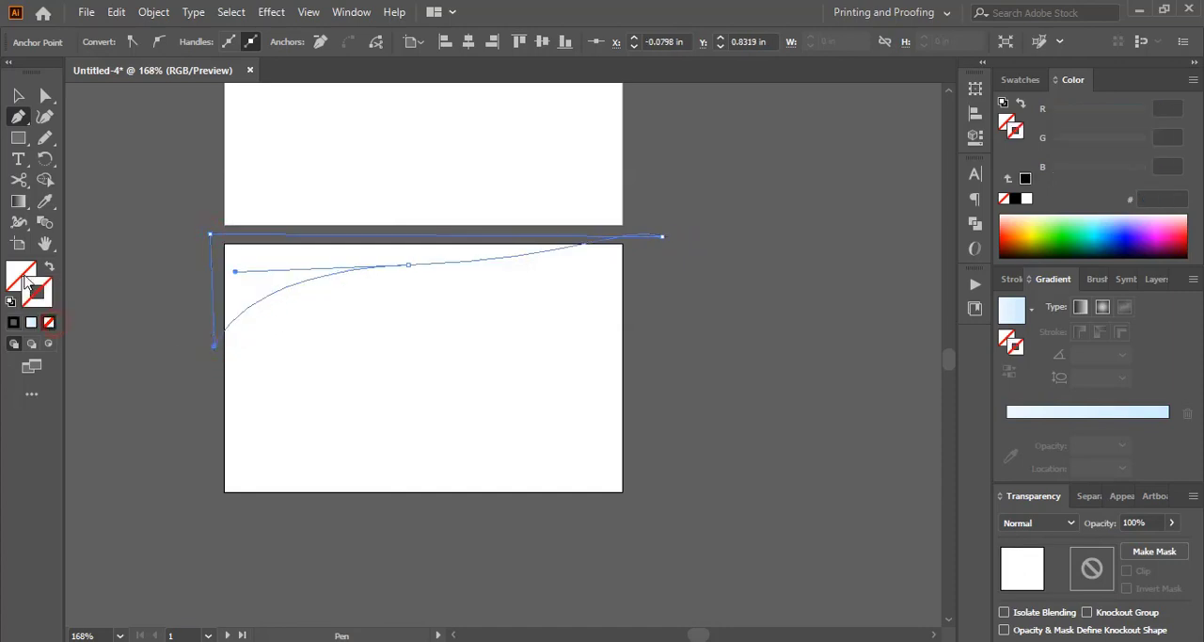
click(13, 322)
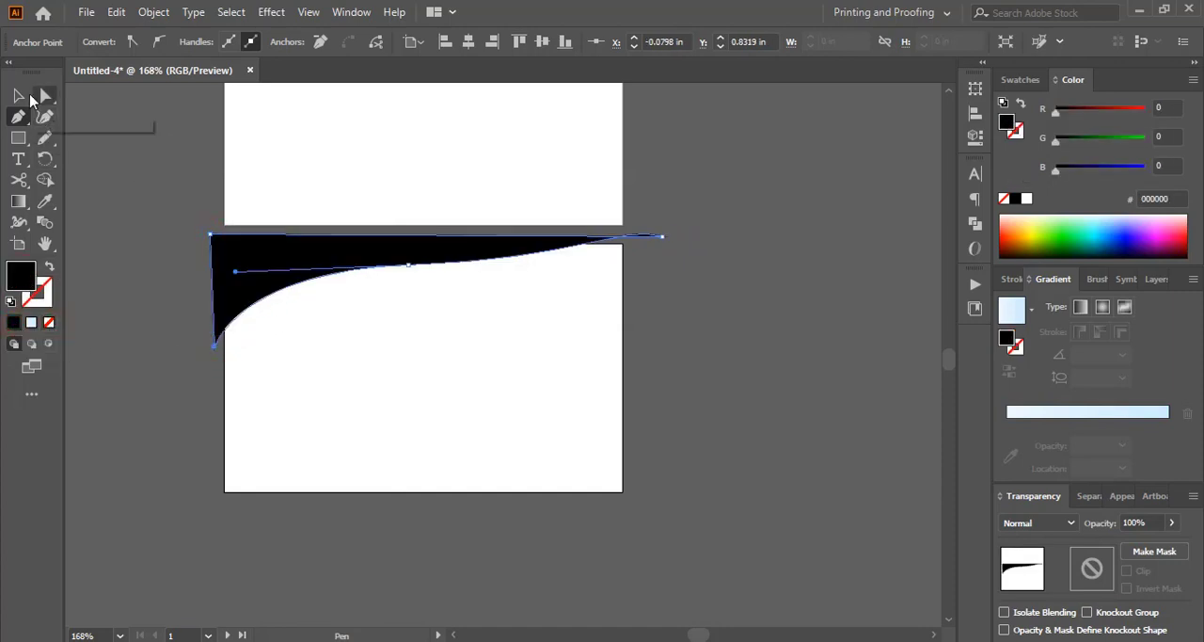
click(17, 96)
click(121, 333)
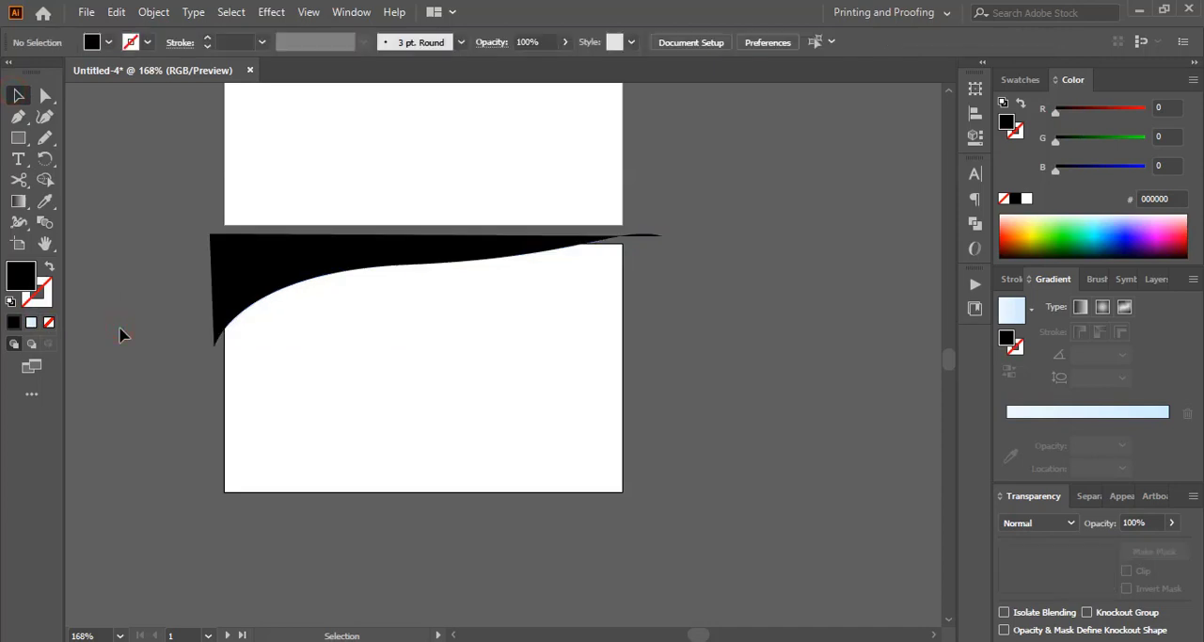
Step: Draw a rectangle covering the whole of Artboard 1 and fill it with the light grey swatch
click(18, 137)
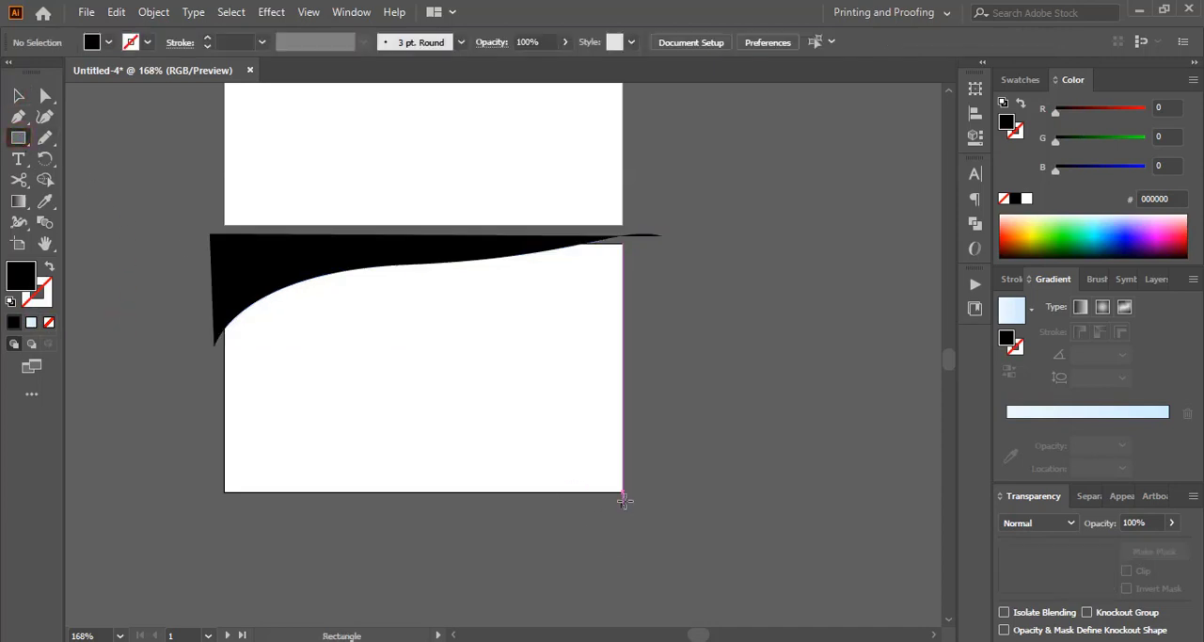
drag(622, 491, 225, 244)
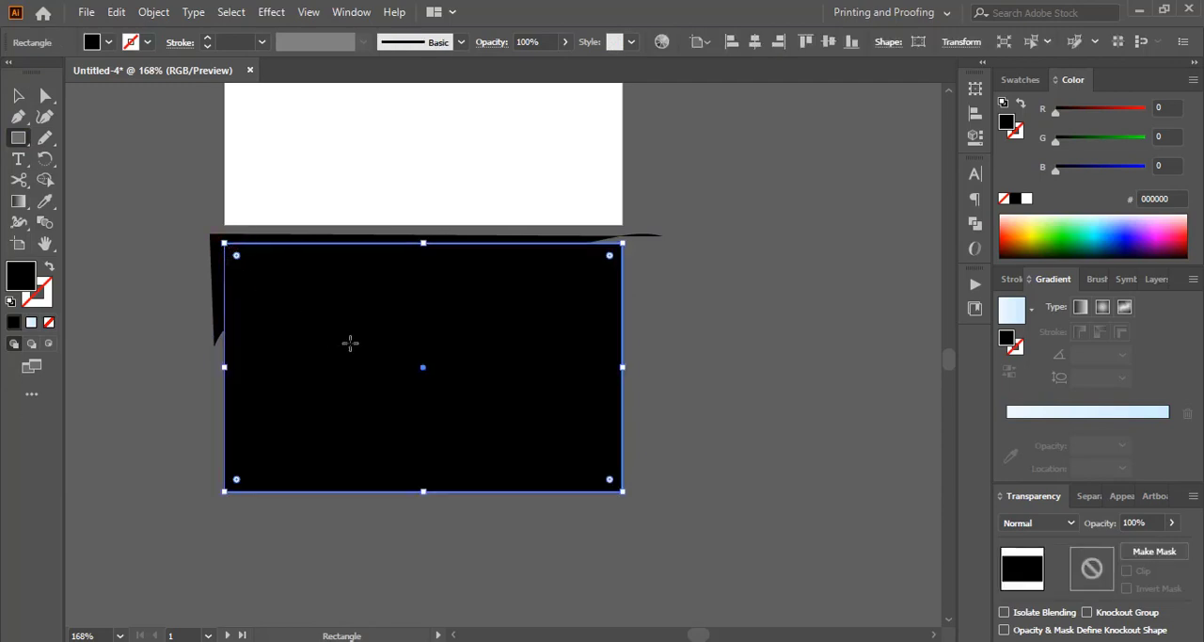
click(1024, 79)
click(1114, 199)
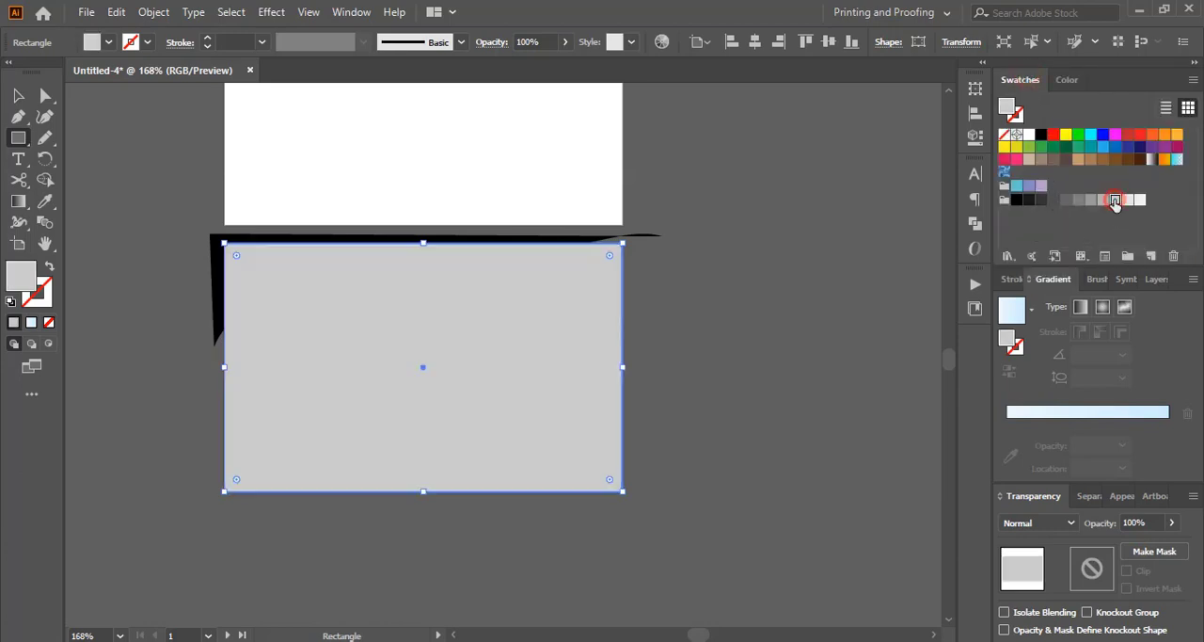
Step: Select the rectangle and the curved shape and remove the black area outside the artboard's top-left corner with Shape Builder
click(18, 95)
click(122, 348)
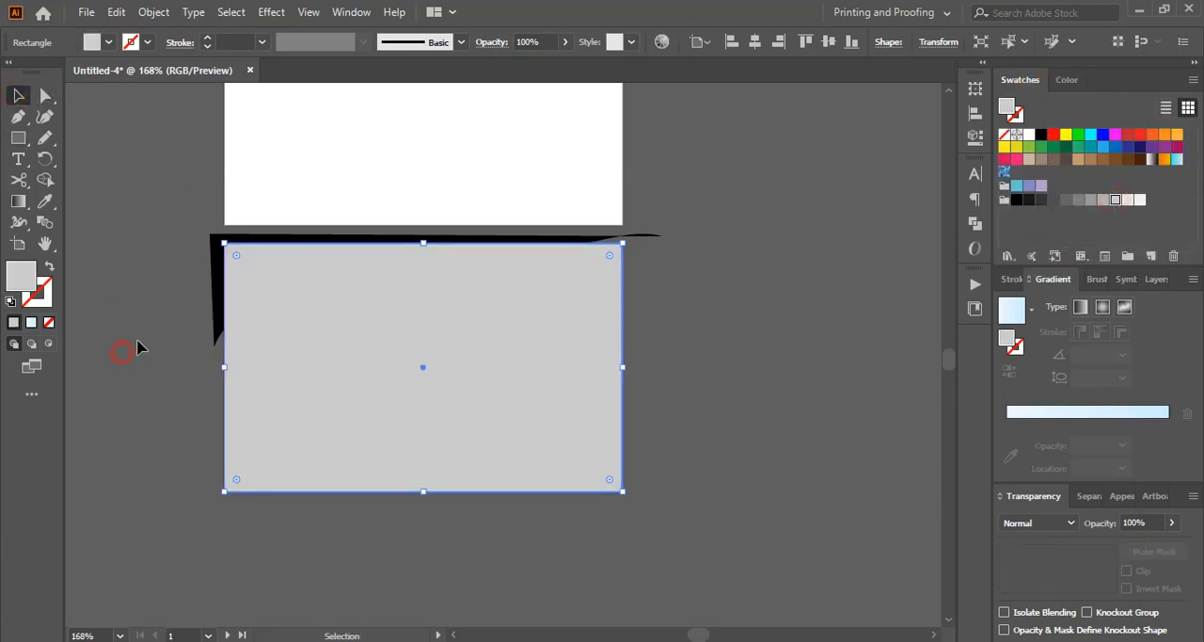
drag(202, 287, 266, 312)
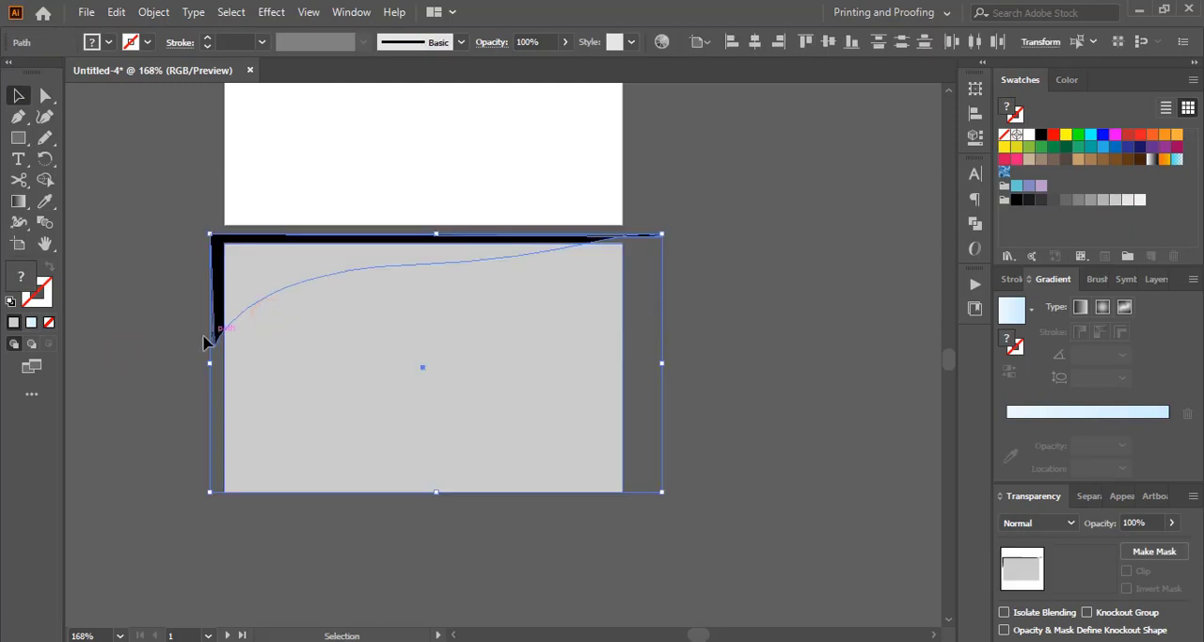
click(46, 182)
drag(192, 276, 216, 291)
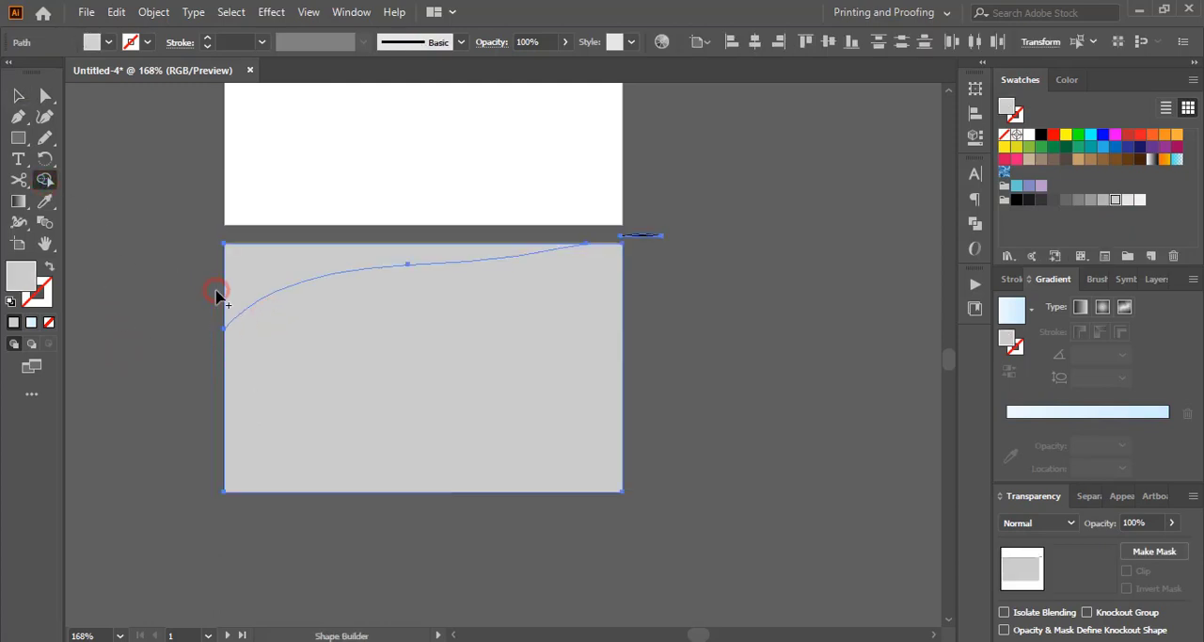
click(18, 95)
click(116, 341)
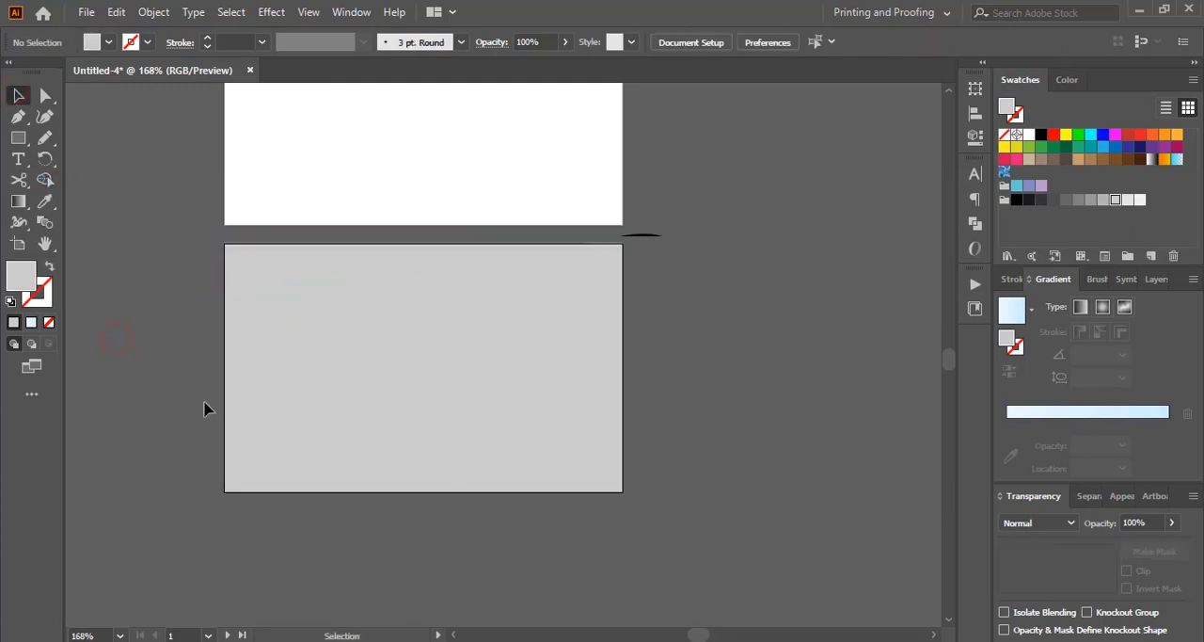
Step: Send the grey background shape to the back and delete the leftover black sliver beyond the artboard's upper-right corner
click(359, 356)
right_click(359, 356)
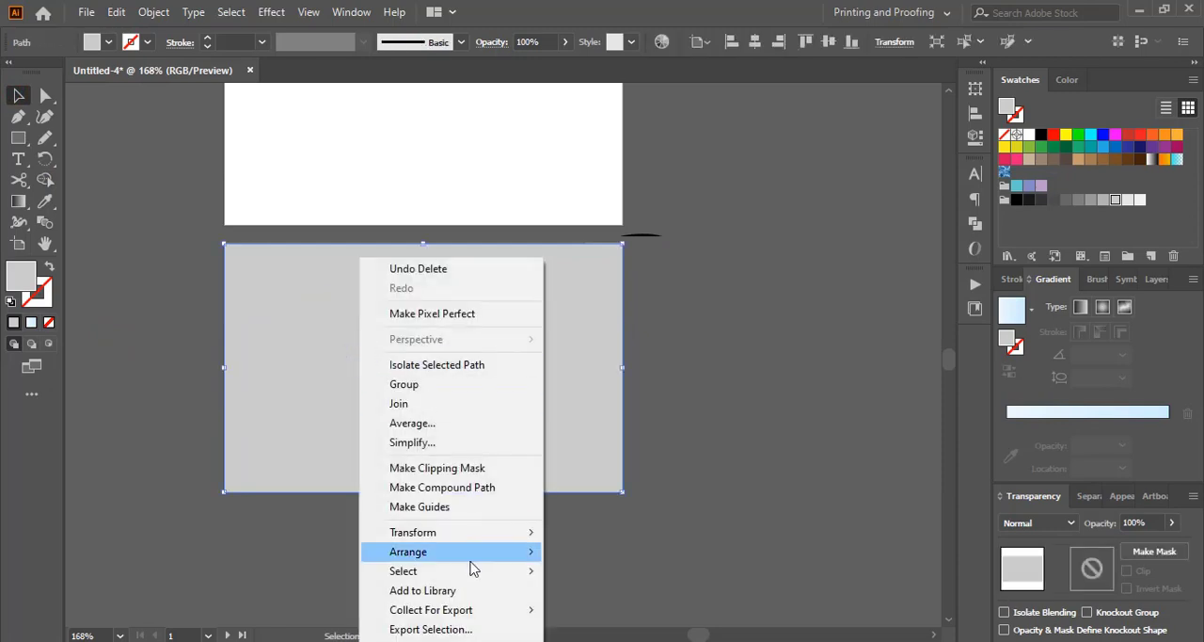
mouse_move(472, 569)
click(613, 615)
click(774, 377)
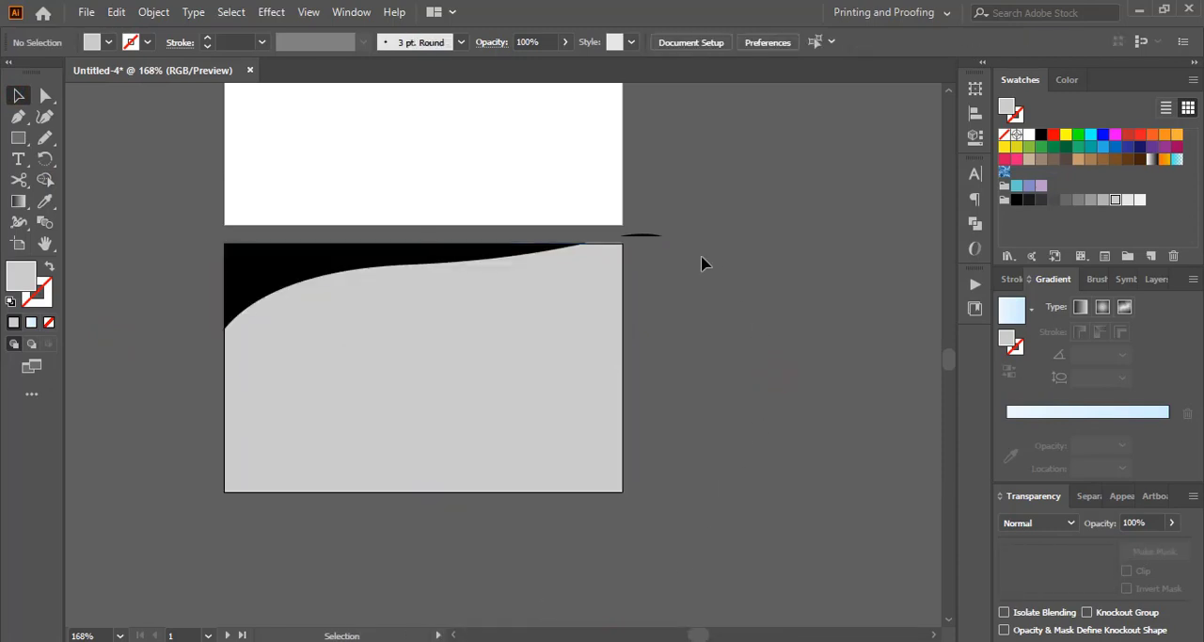
click(655, 236)
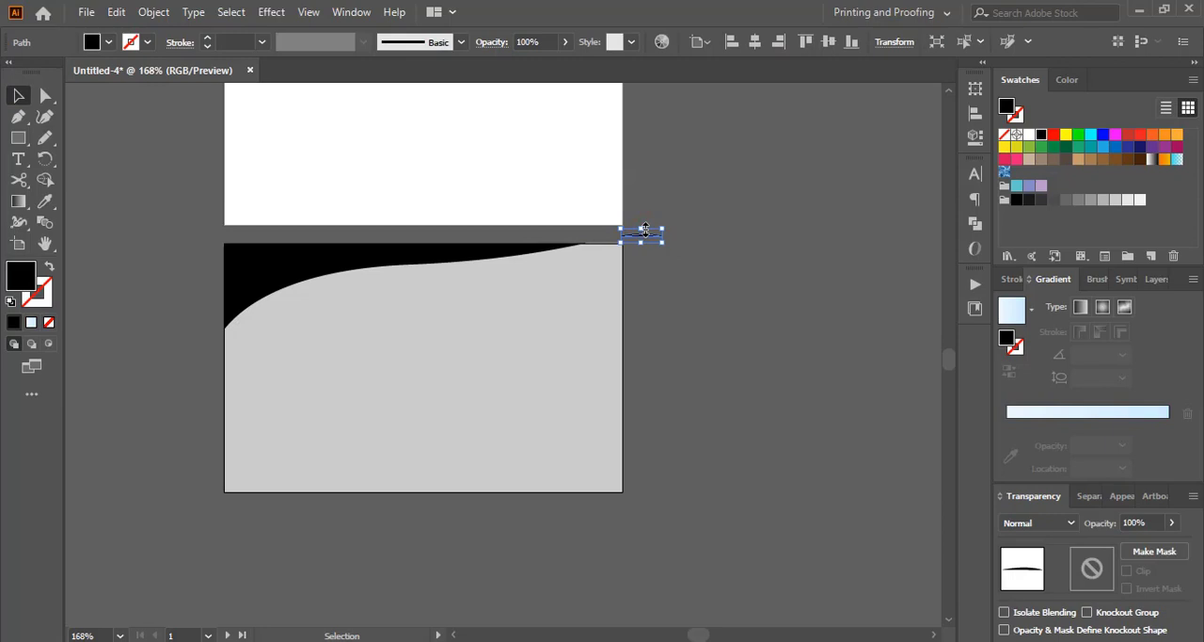
key(Delete)
Step: Create a copy of the black curved shape reflected across the horizontal axis
click(458, 261)
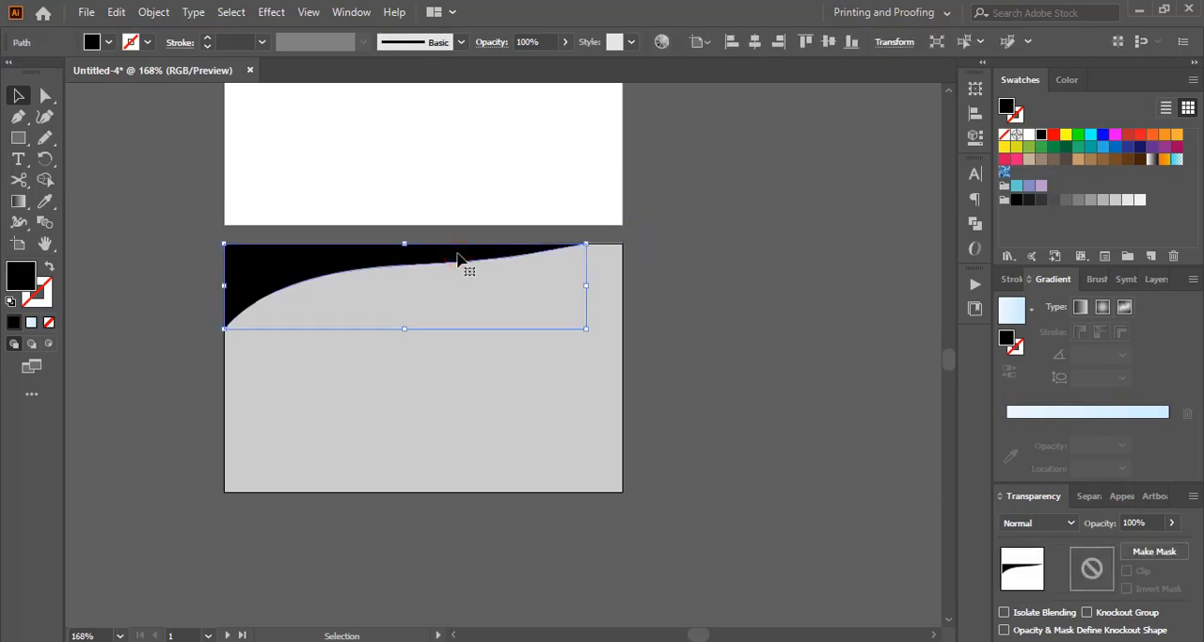
drag(45, 158, 113, 200)
double_click(45, 158)
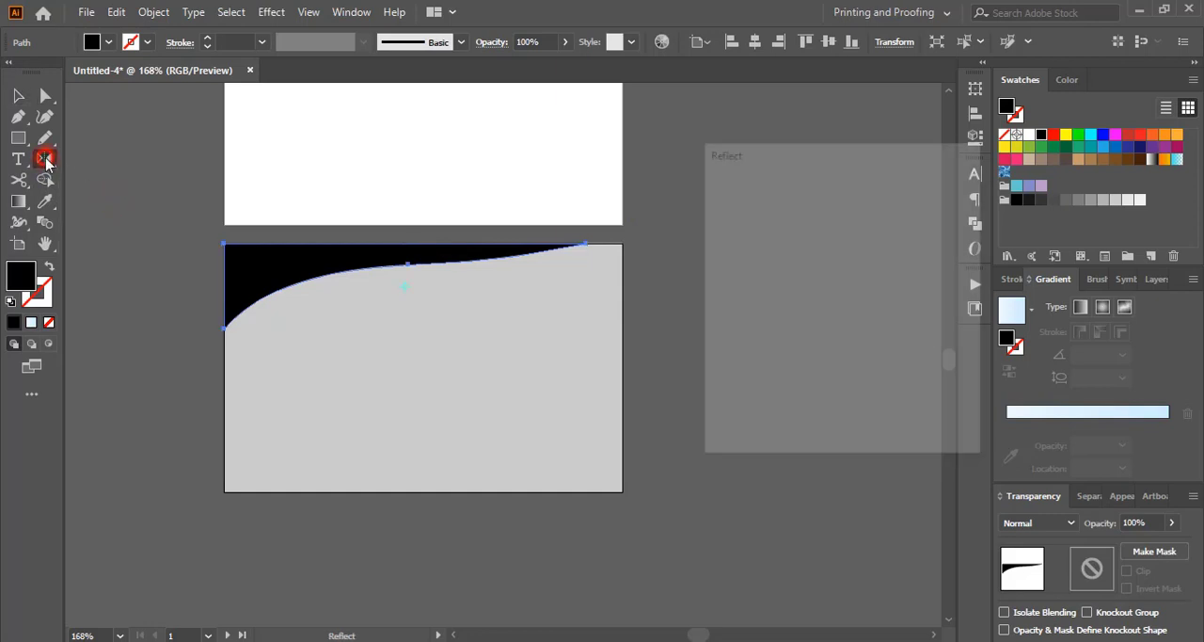
click(728, 217)
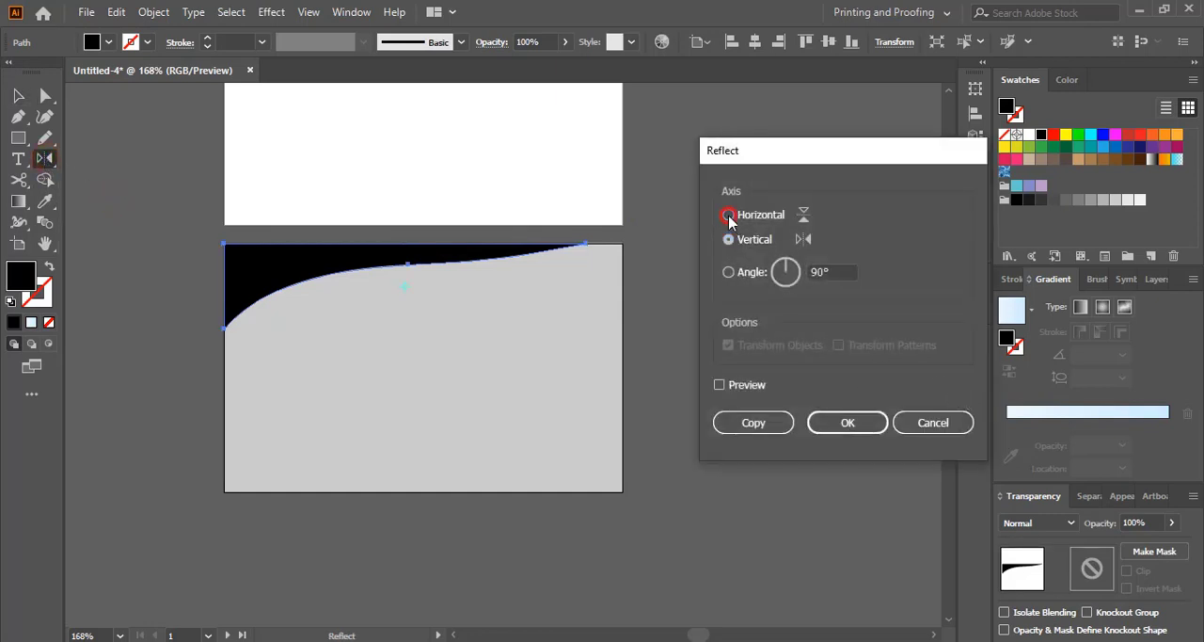
click(771, 423)
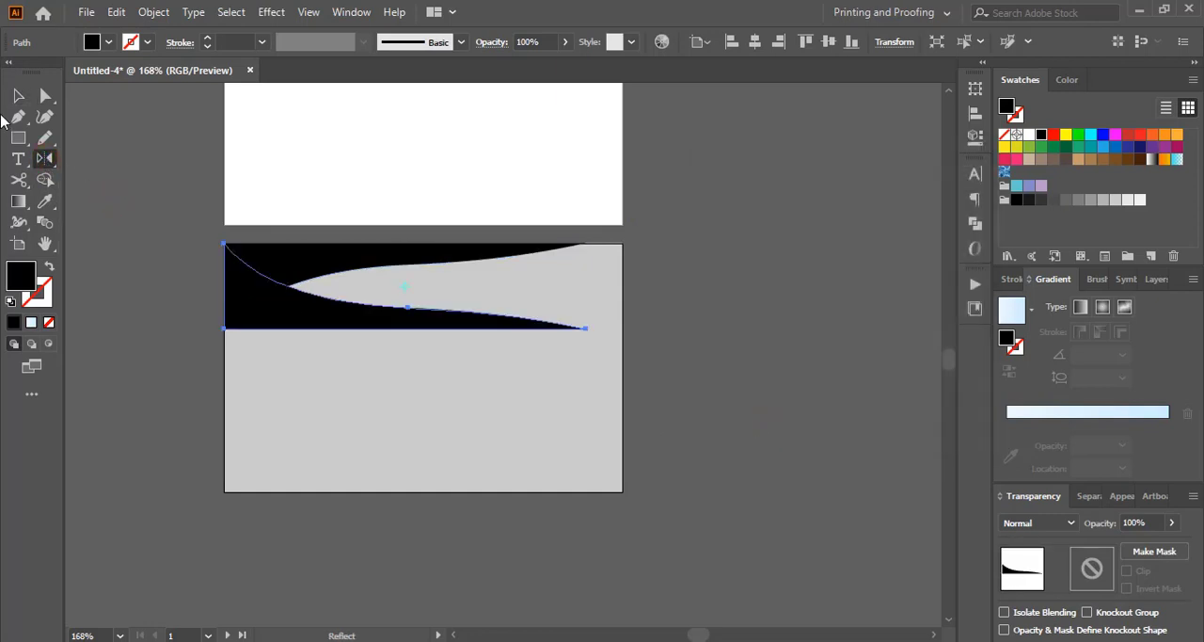
Step: Reflect the copied curved shape across the vertical axis without making another copy
double_click(45, 159)
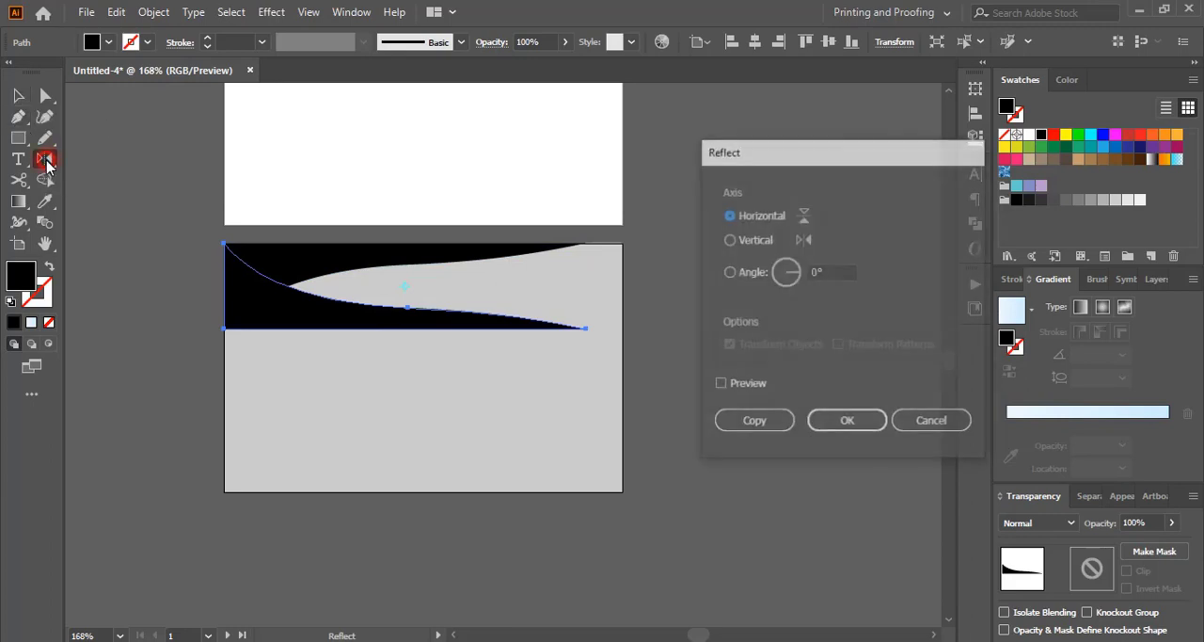
click(735, 239)
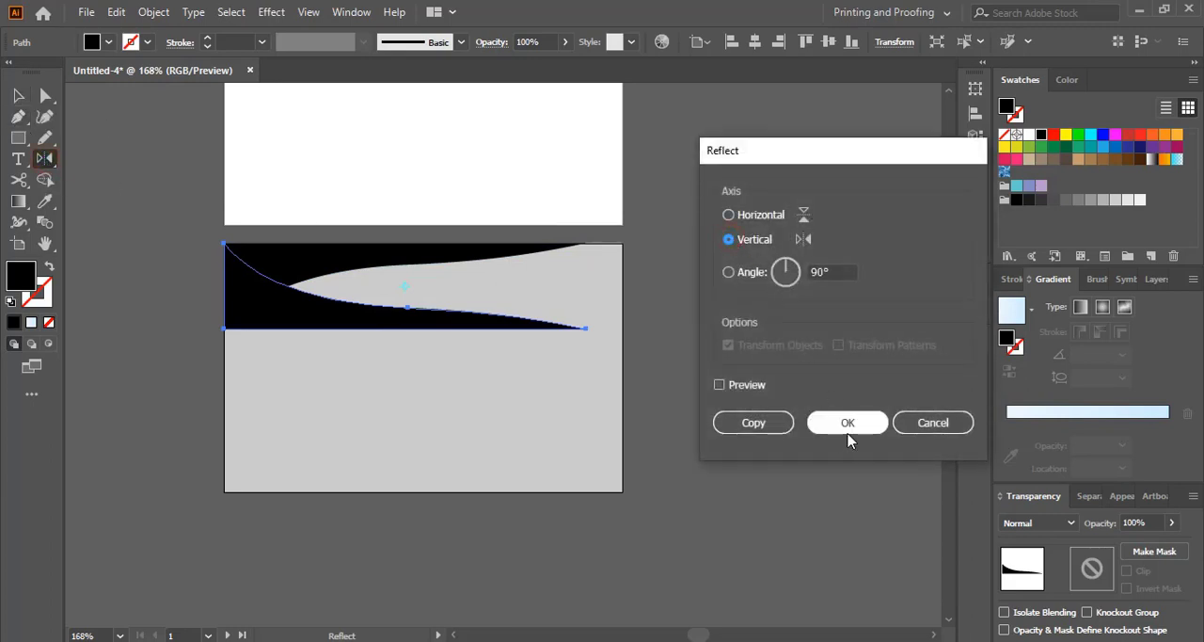
click(848, 423)
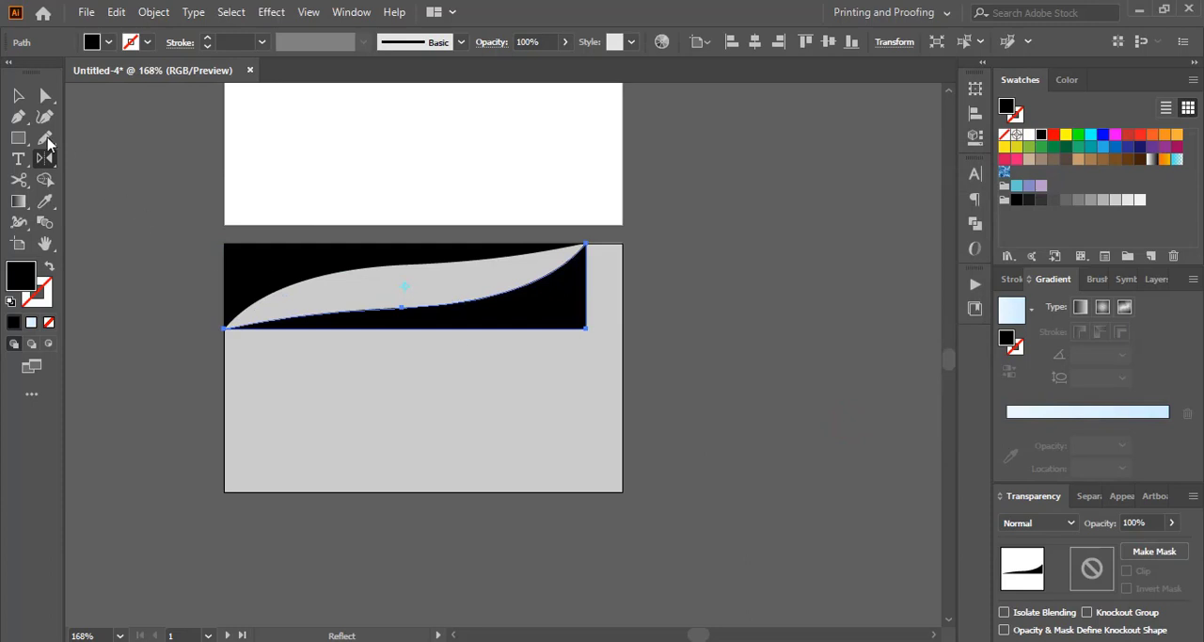
Step: Move the reflected curved shape into the lower-right corner of the lower card, flush with its edges, and deselect it
key(v)
key(shift+Down)
key(shift+Down)
key(shift+Down)
key(shift+Down)
key(shift+Down)
key(shift+Down)
key(shift+Down)
key(shift+Down)
key(shift+Down)
key(shift+Down)
key(shift+Down)
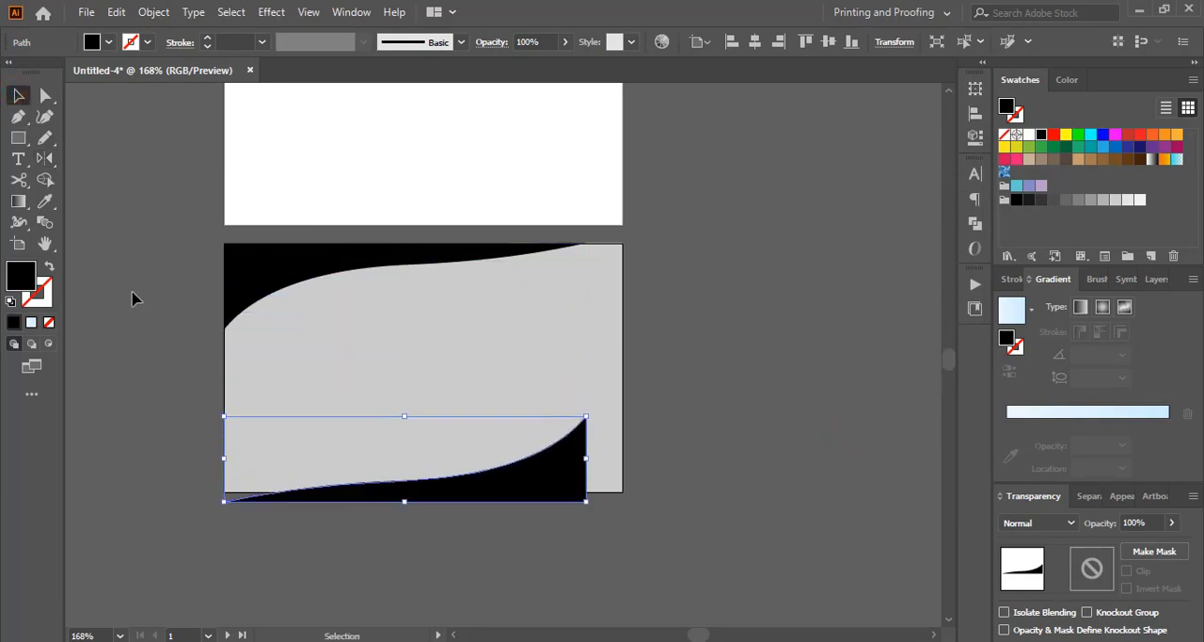
key(shift+Up)
drag(551, 465, 580, 473)
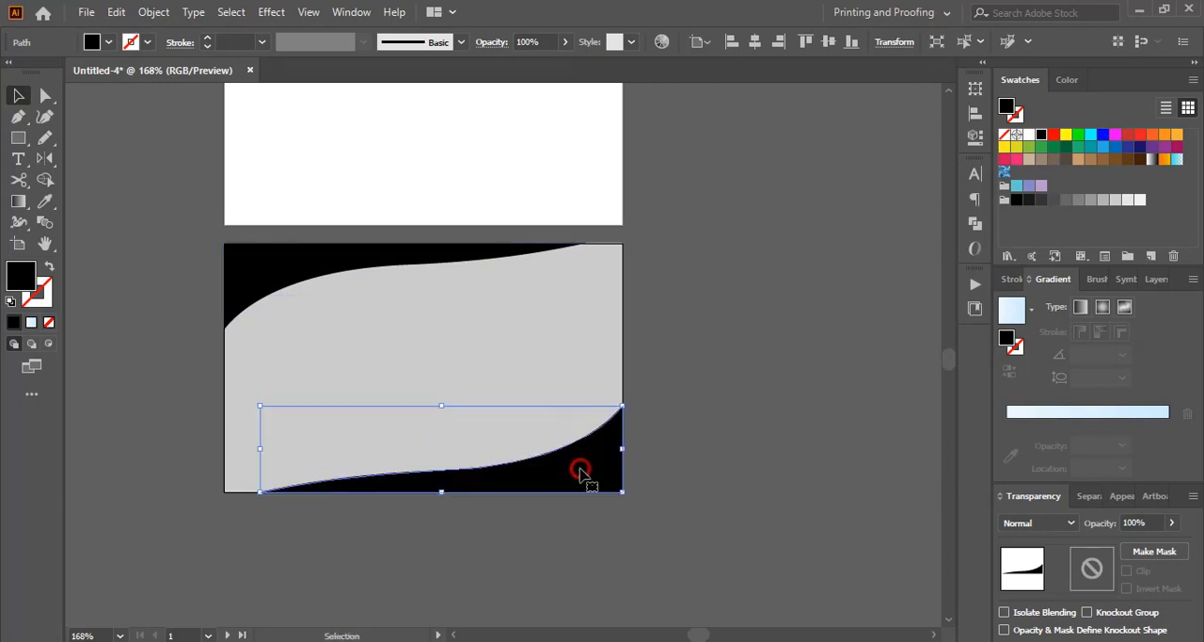
click(751, 417)
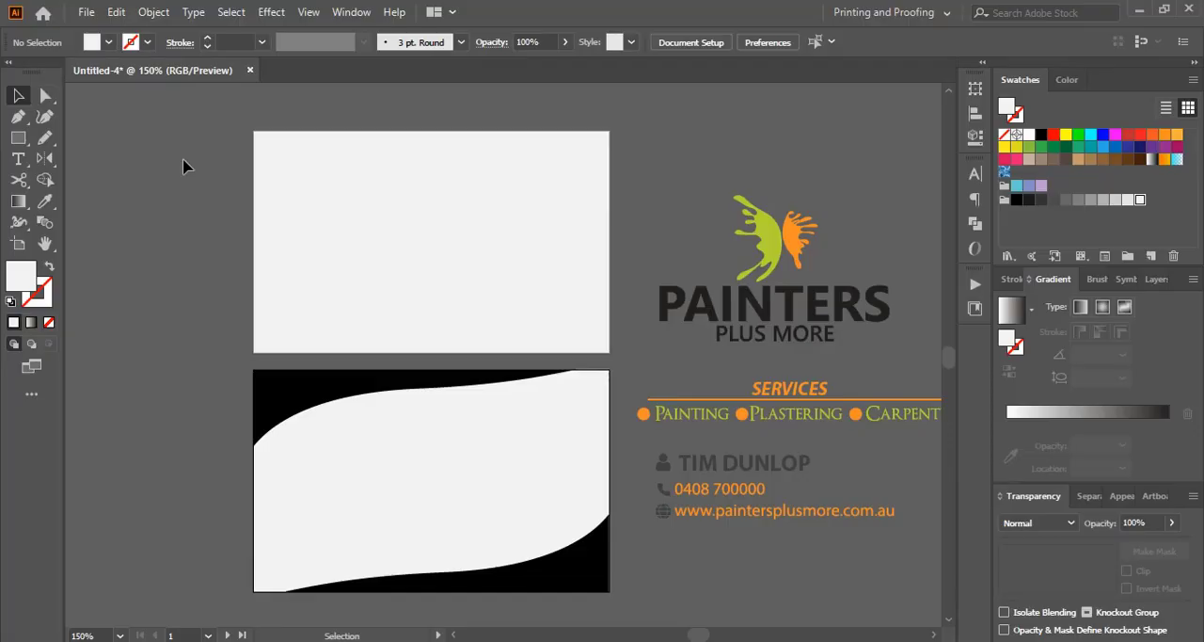
Step: Fill the lower card's upper-left curved shape with the orange sampled from the logo's wing
scroll(204, 355, down, 1)
click(271, 361)
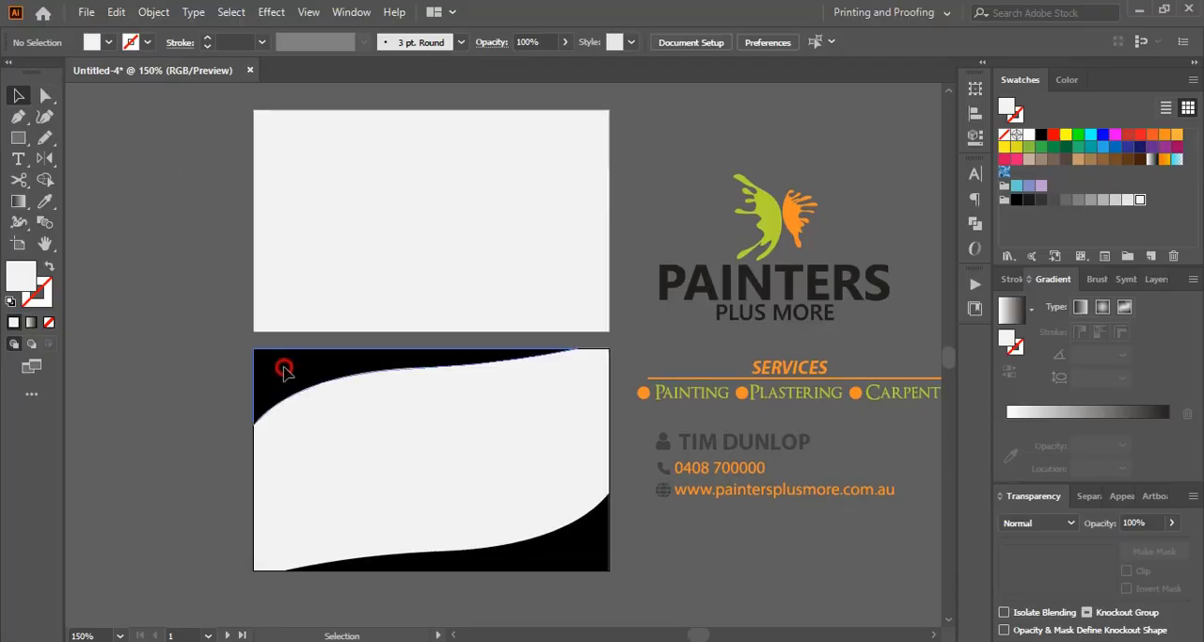
click(45, 203)
click(811, 211)
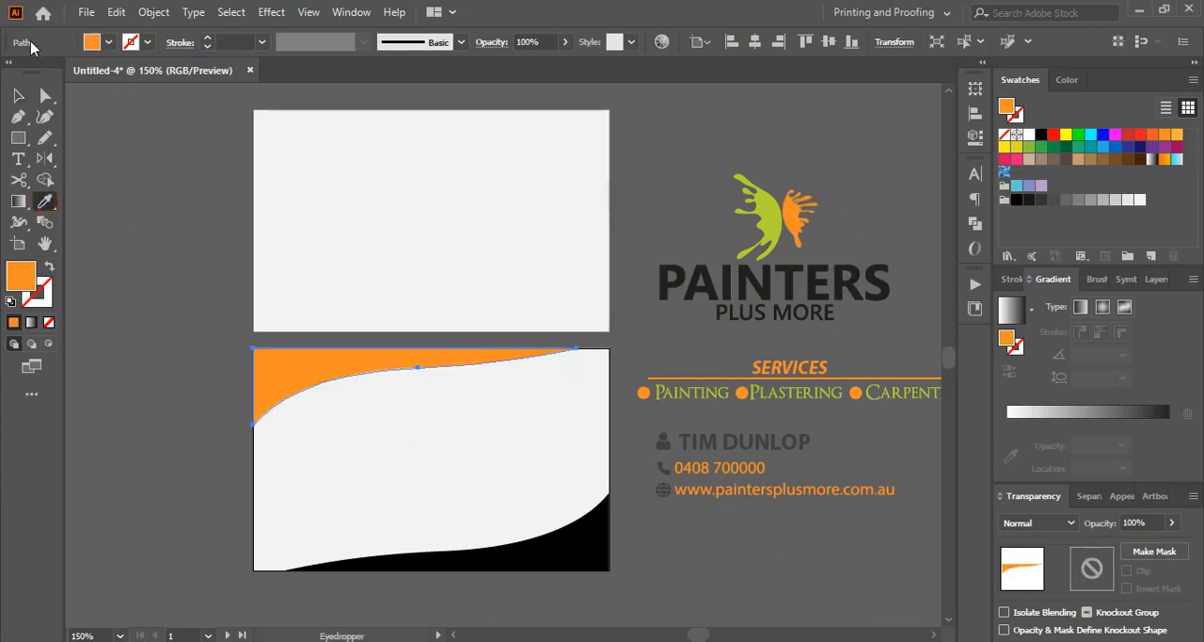
click(18, 95)
Step: Fill the lower card's lower-right curved shape with the green sampled from the logo's wing and deselect it
click(551, 544)
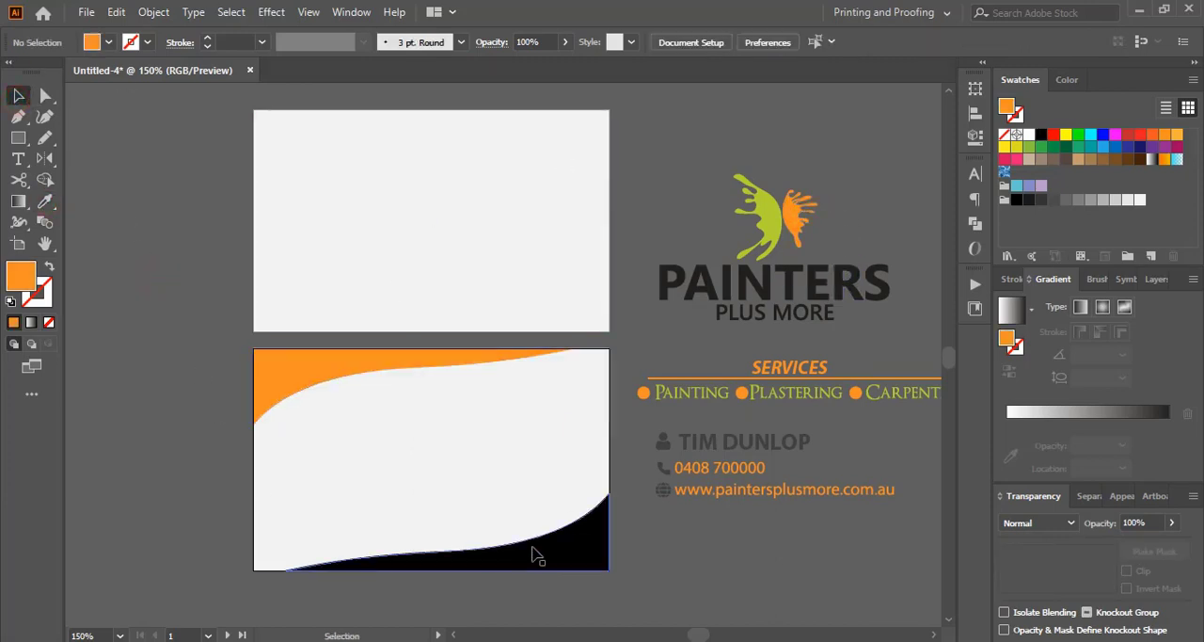
click(423, 482)
click(46, 201)
click(758, 214)
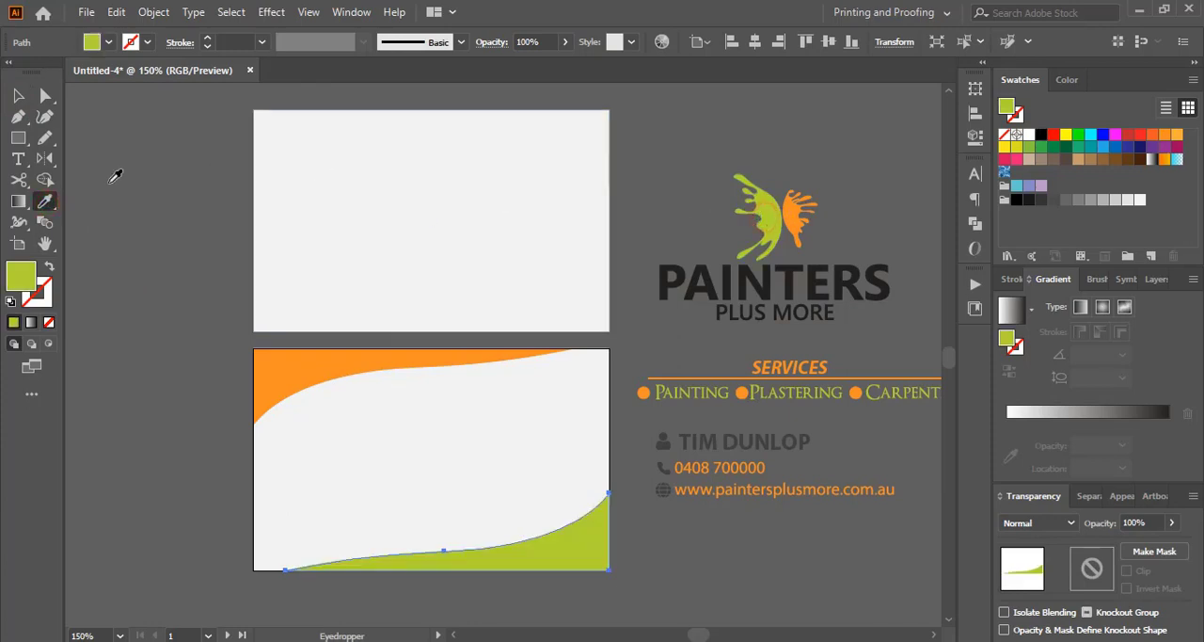
click(16, 95)
click(416, 335)
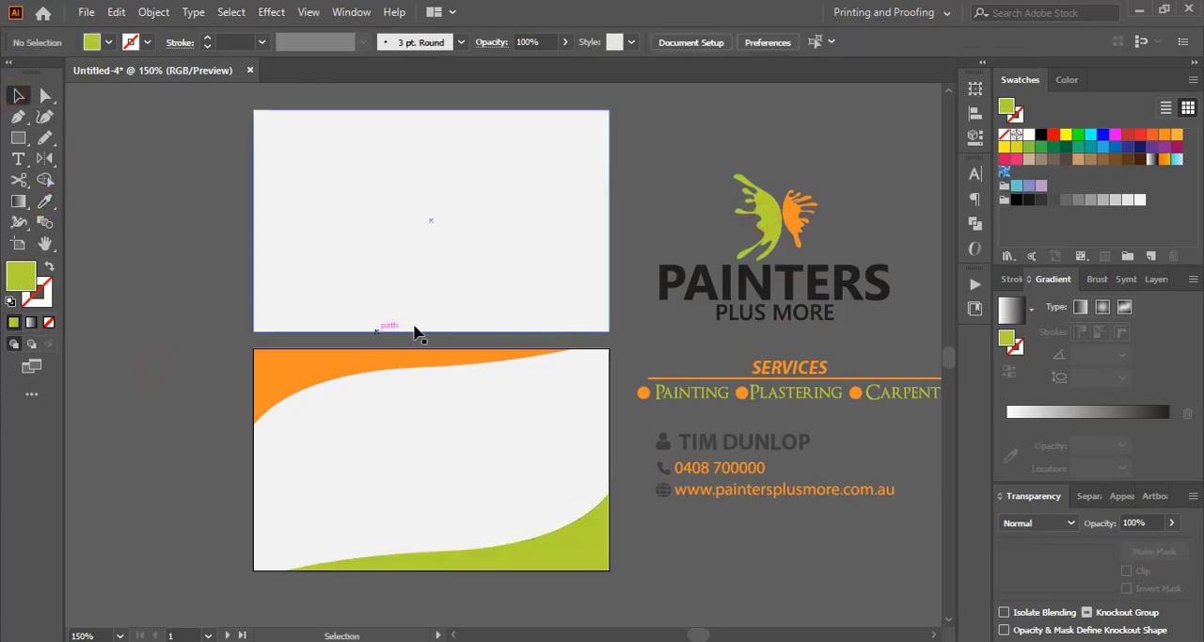
Step: Move the contact details block with its icons onto the upper-left part of the lower card
scroll(714, 480, down, 2)
drag(683, 392, 895, 454)
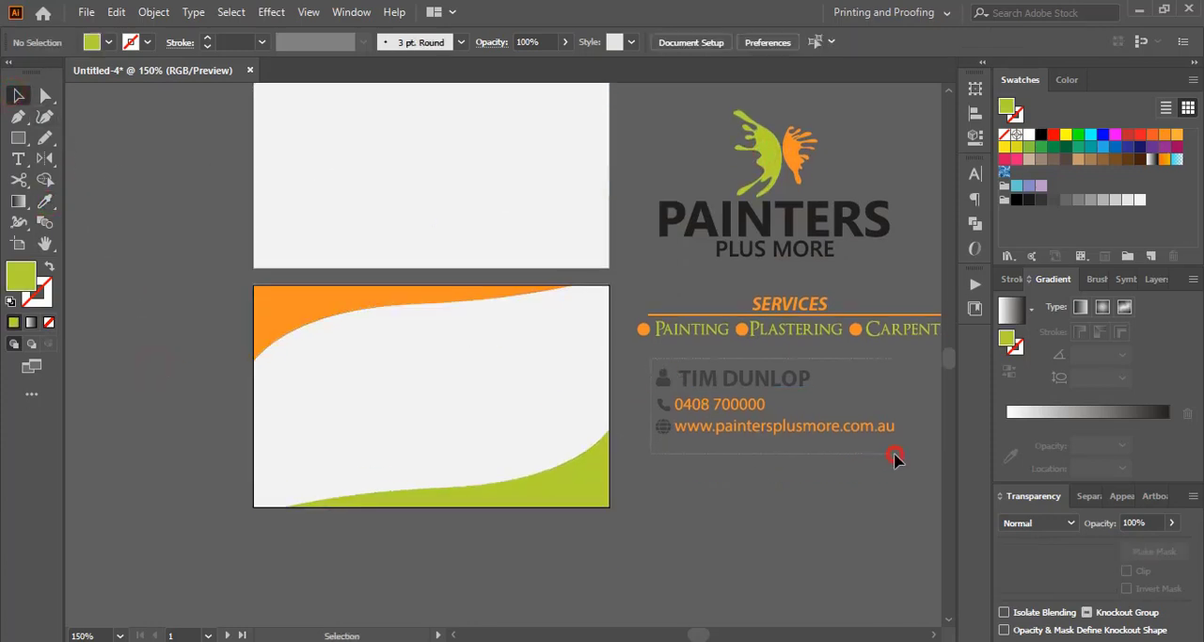
drag(760, 385, 402, 348)
click(870, 355)
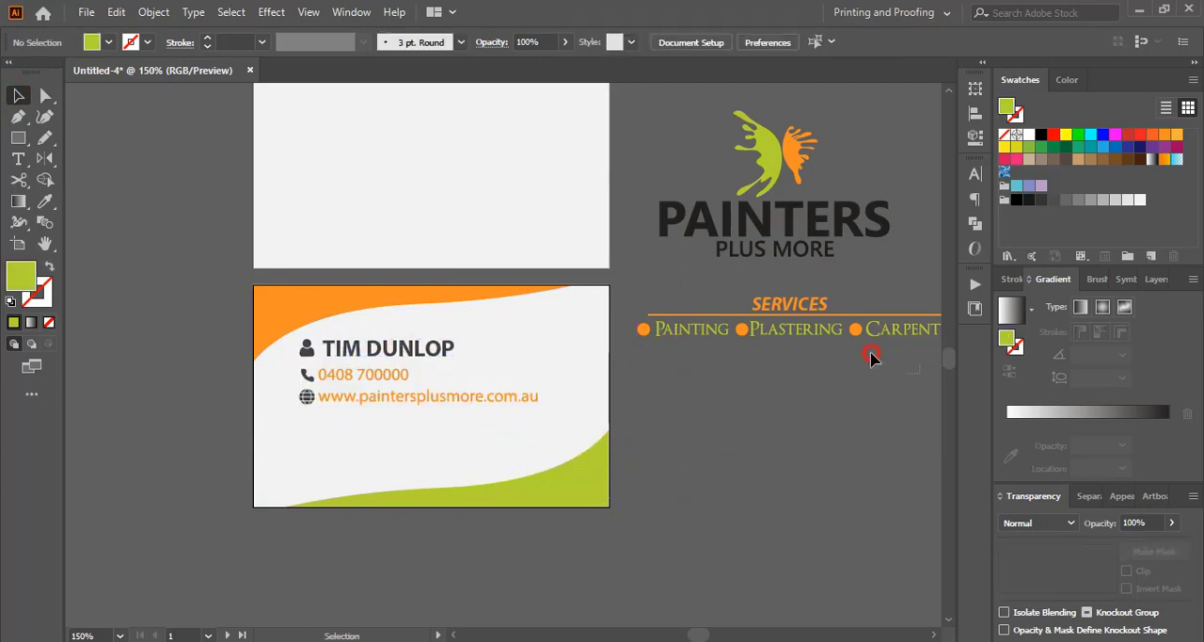
Step: Move the SERVICES block below the contact details on the lower card, scale it down slightly and nudge it up
mouse_move(635, 295)
mouse_down()
mouse_move(799, 339)
mouse_move(376, 422)
mouse_move(423, 423)
mouse_up()
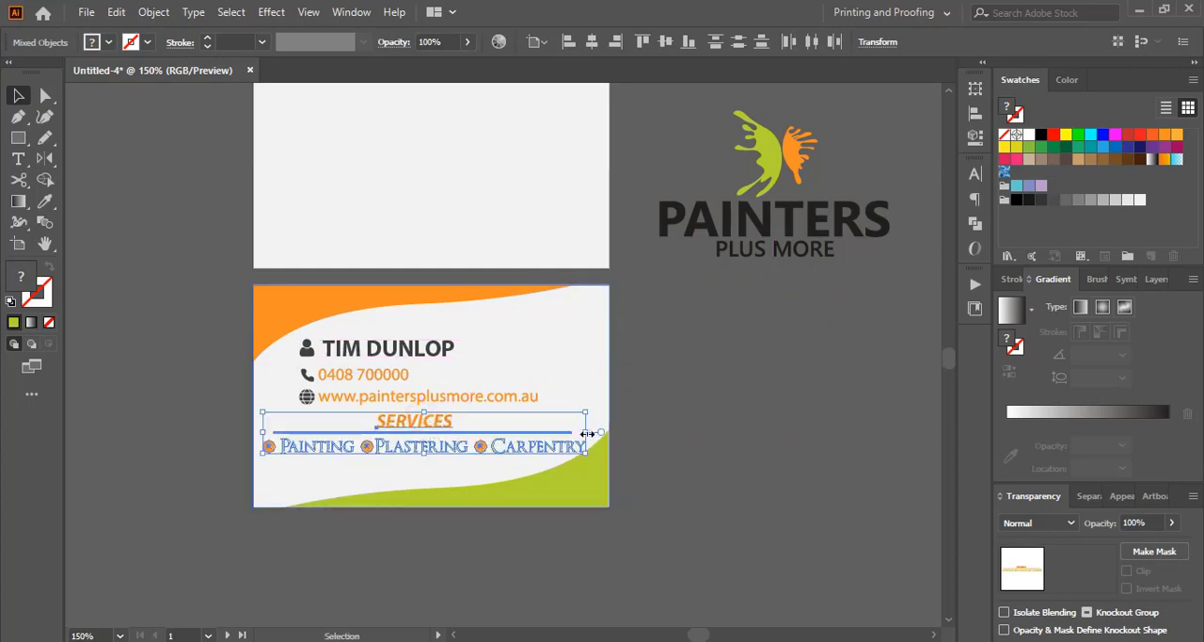
drag(584, 431, 577, 432)
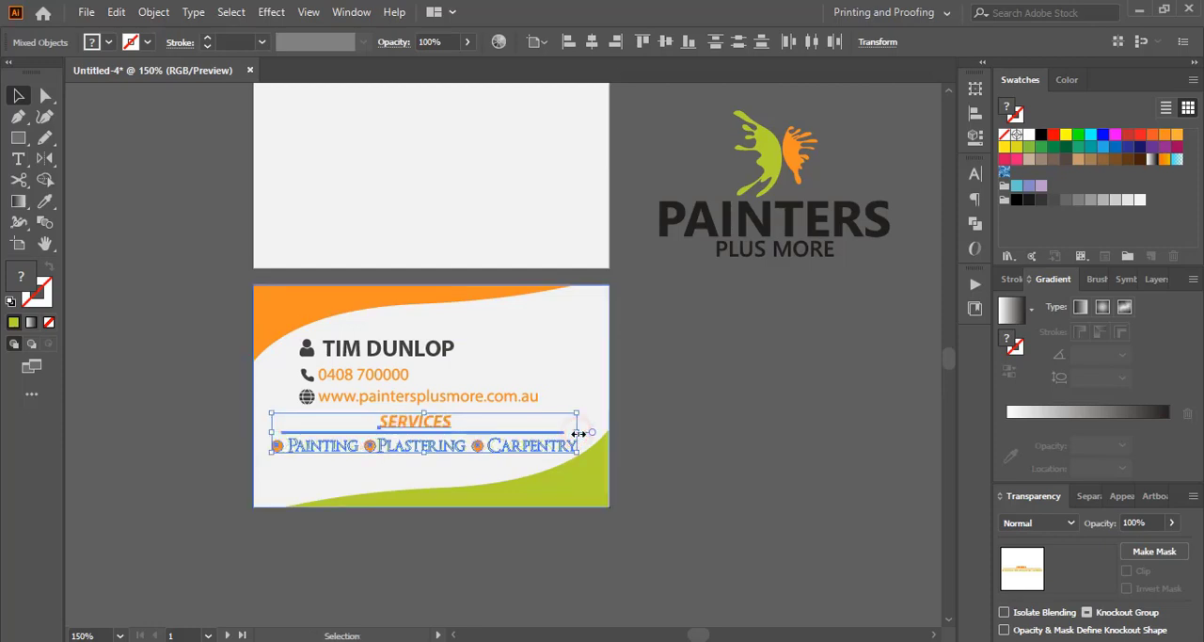
key(Up)
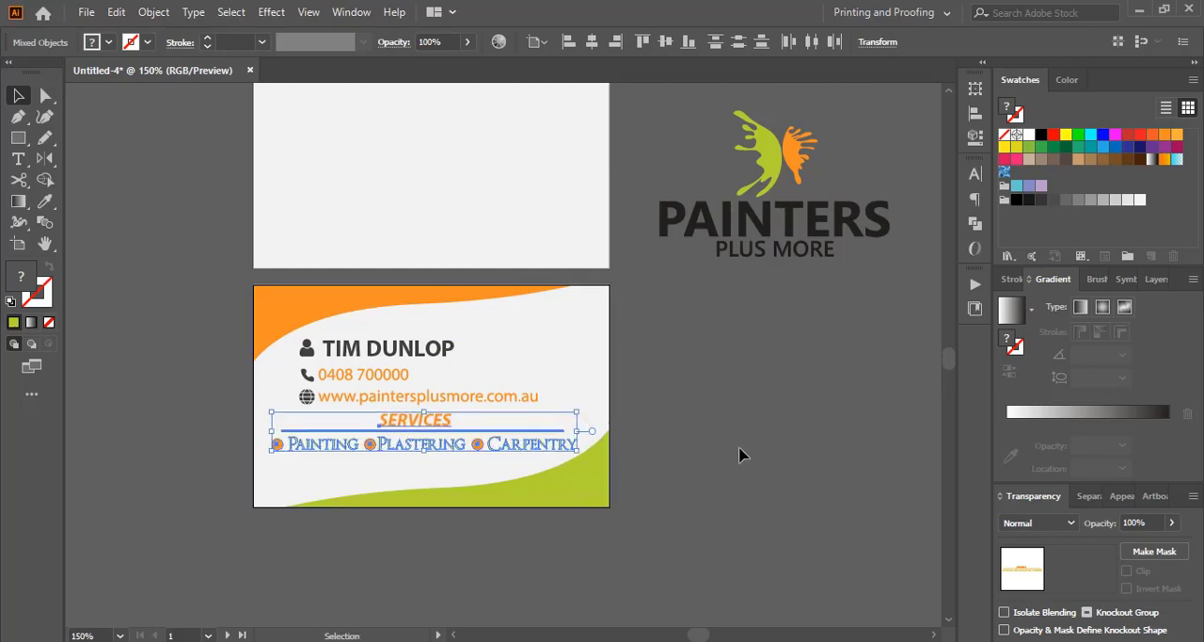
click(739, 455)
Step: Duplicate the large logo to the left of the blank upper card, ungroup the copy and delete its PAINTERS PLUS MORE text
scroll(740, 451, up, 2)
click(766, 246)
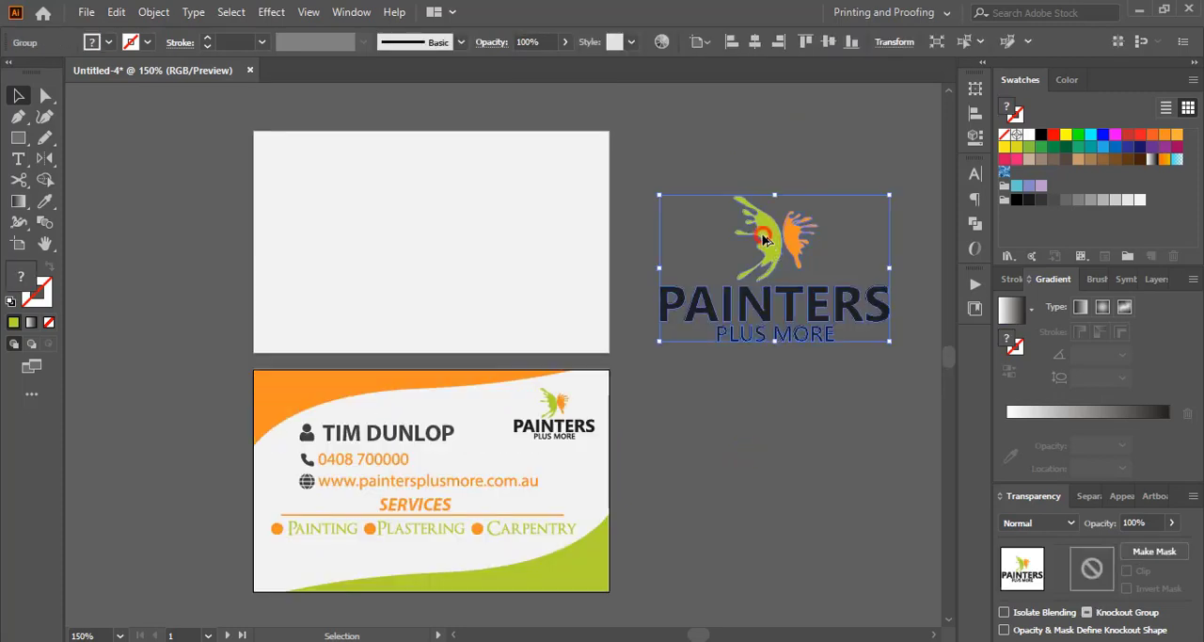
mouse_move(766, 246)
mouse_down()
mouse_move(119, 273)
mouse_move(166, 236)
mouse_move(160, 222)
mouse_up()
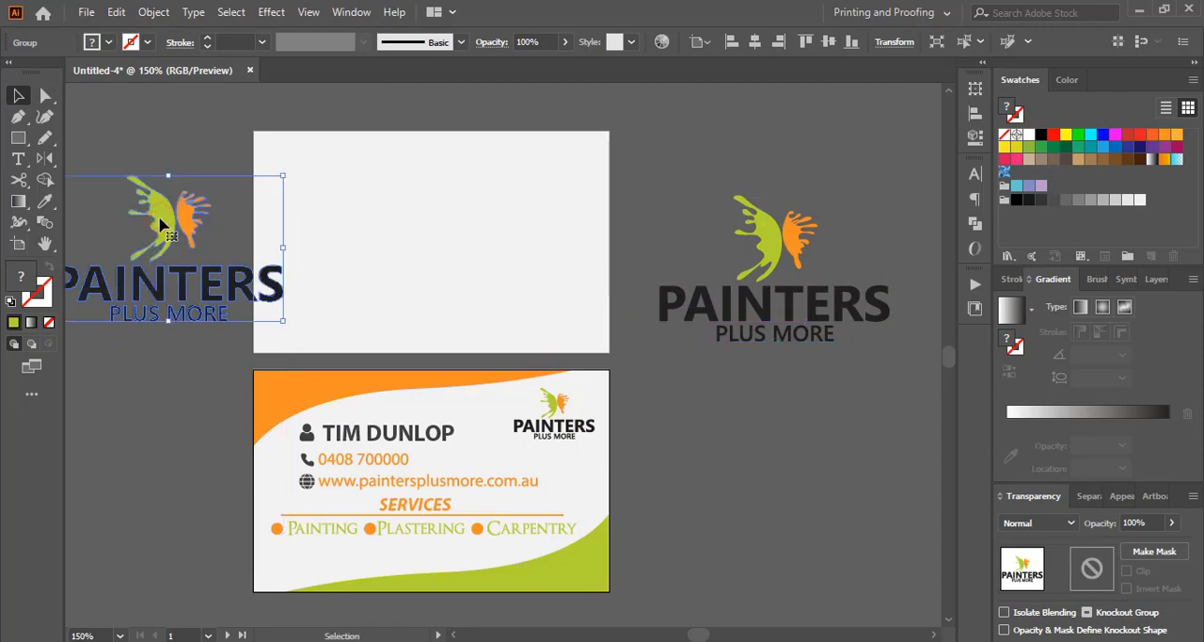
click(177, 145)
click(129, 299)
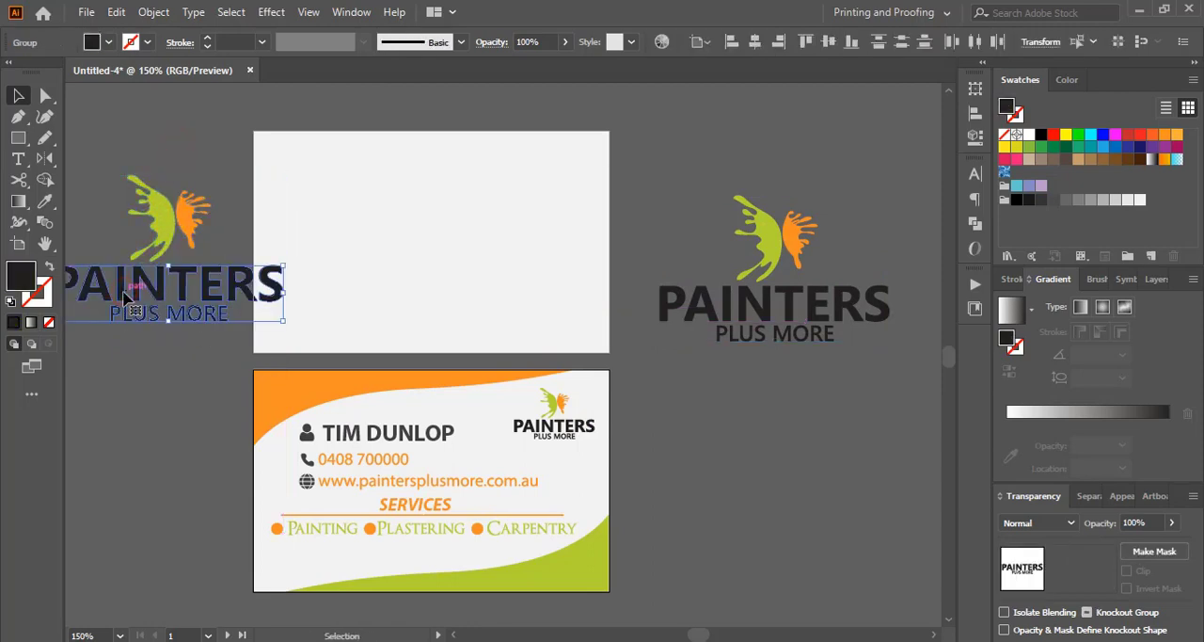
key(Delete)
Step: Group the two butterfly wings, place them enlarged on the right half of the upper card and rotate them to a tilted angle
click(156, 220)
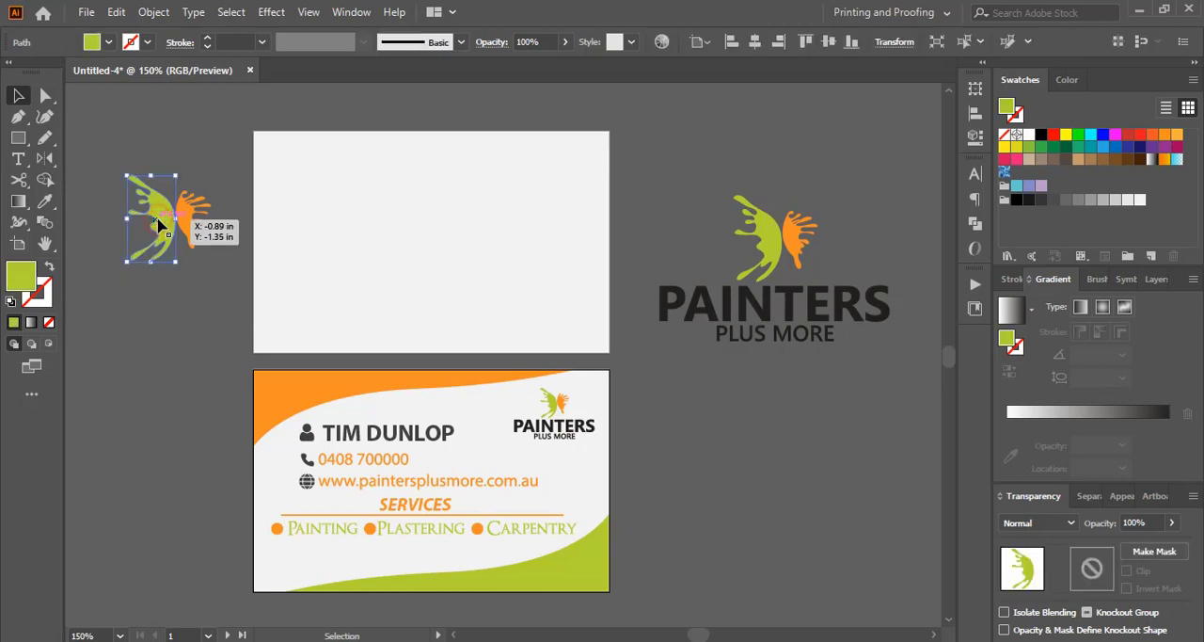
click(180, 156)
drag(209, 232, 428, 245)
key(ctrl+g)
drag(480, 197, 539, 247)
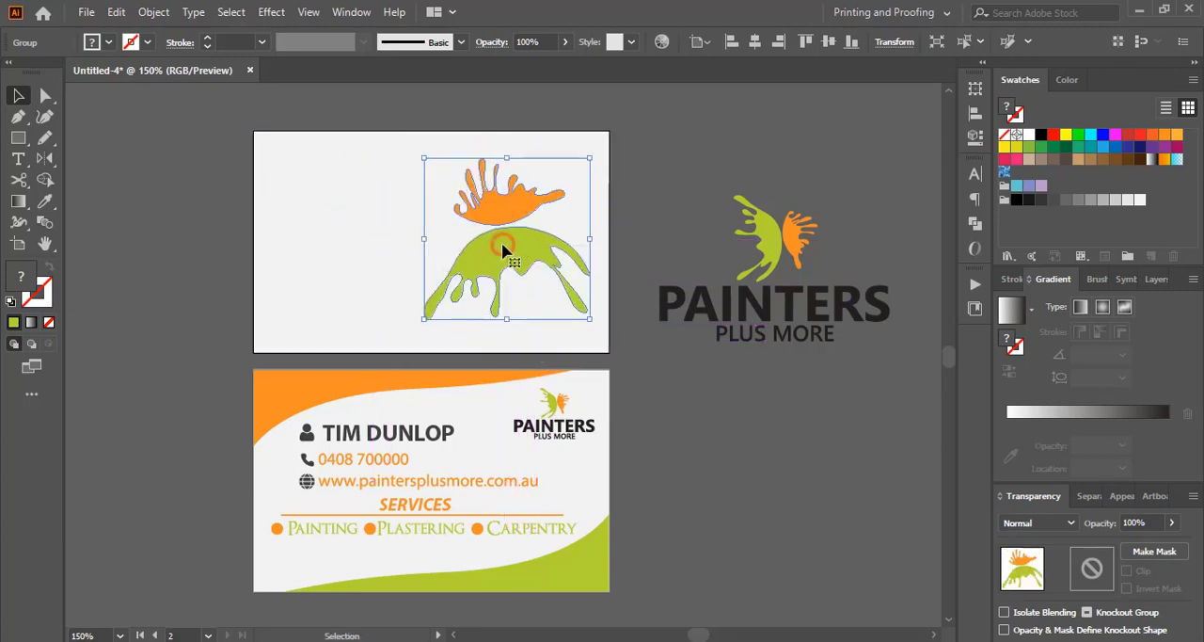
drag(597, 154, 549, 155)
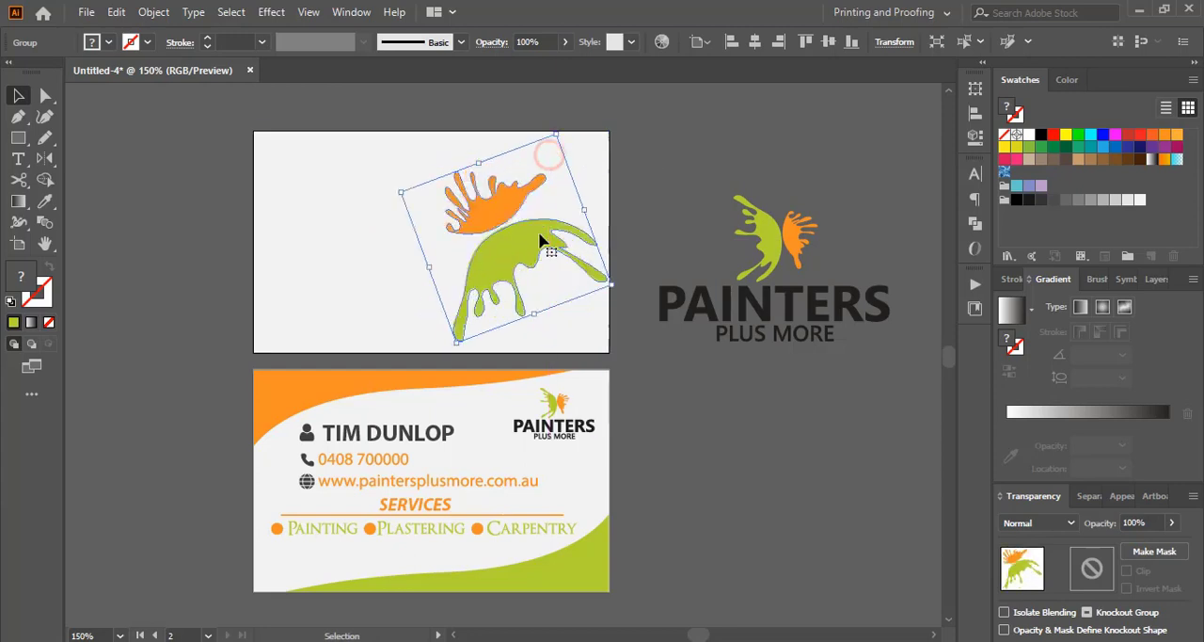
Step: Duplicate the butterfly group onto the upper card's left half, turn it upside down and scale it down slightly
drag(539, 248, 340, 246)
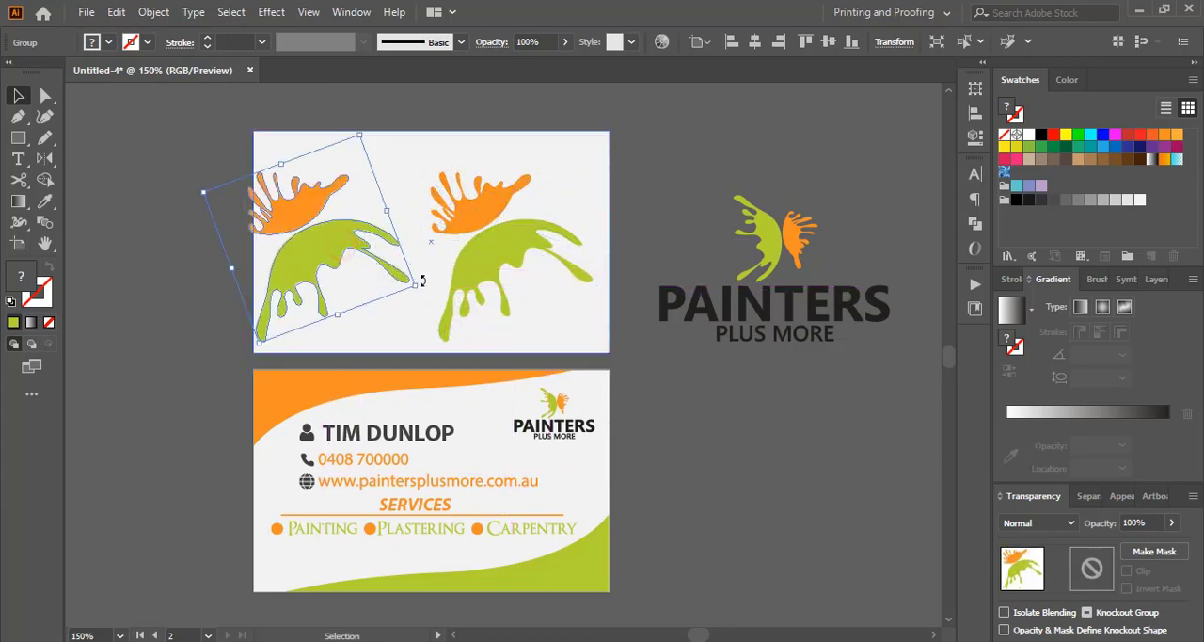
drag(419, 293, 178, 202)
drag(304, 219, 372, 242)
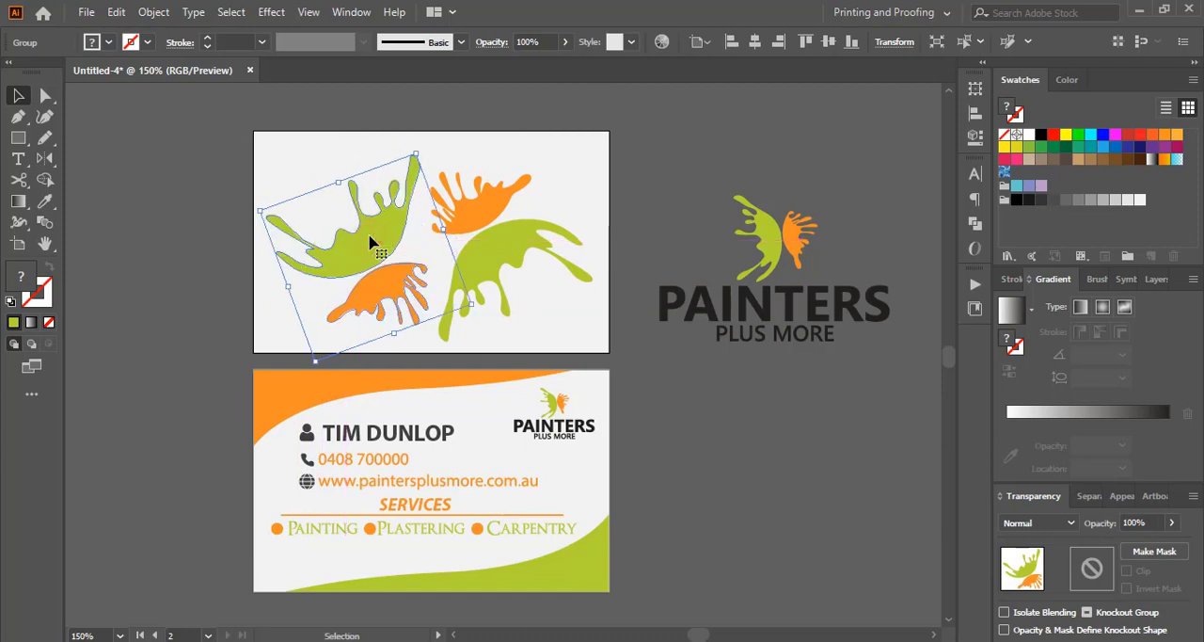
drag(416, 154, 410, 164)
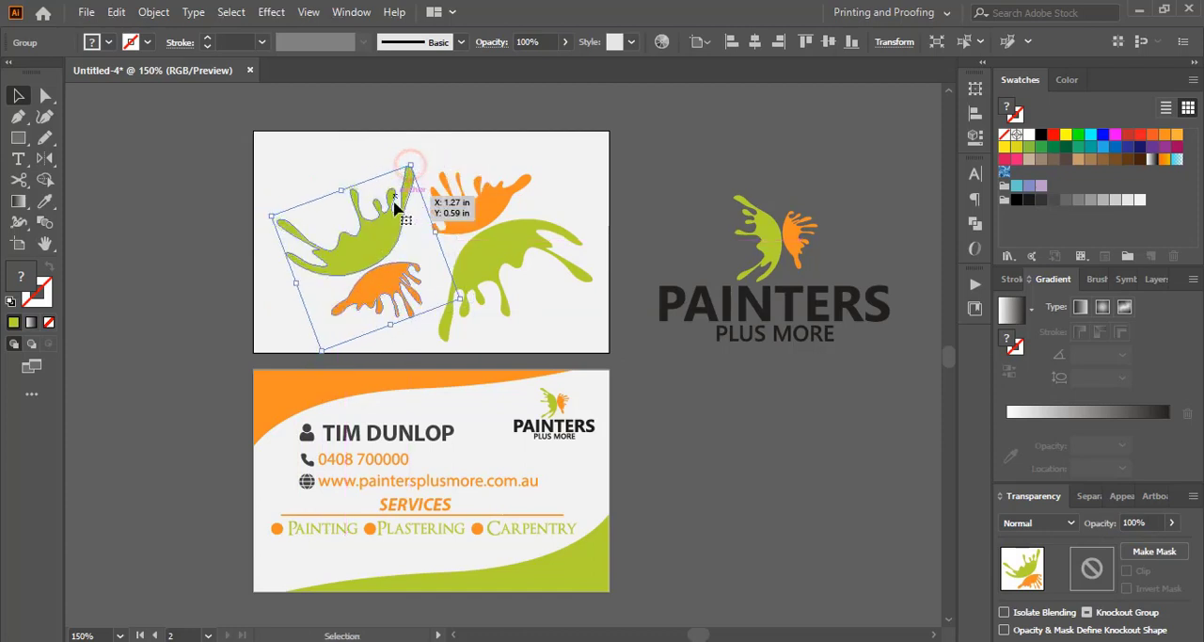
drag(373, 237, 356, 235)
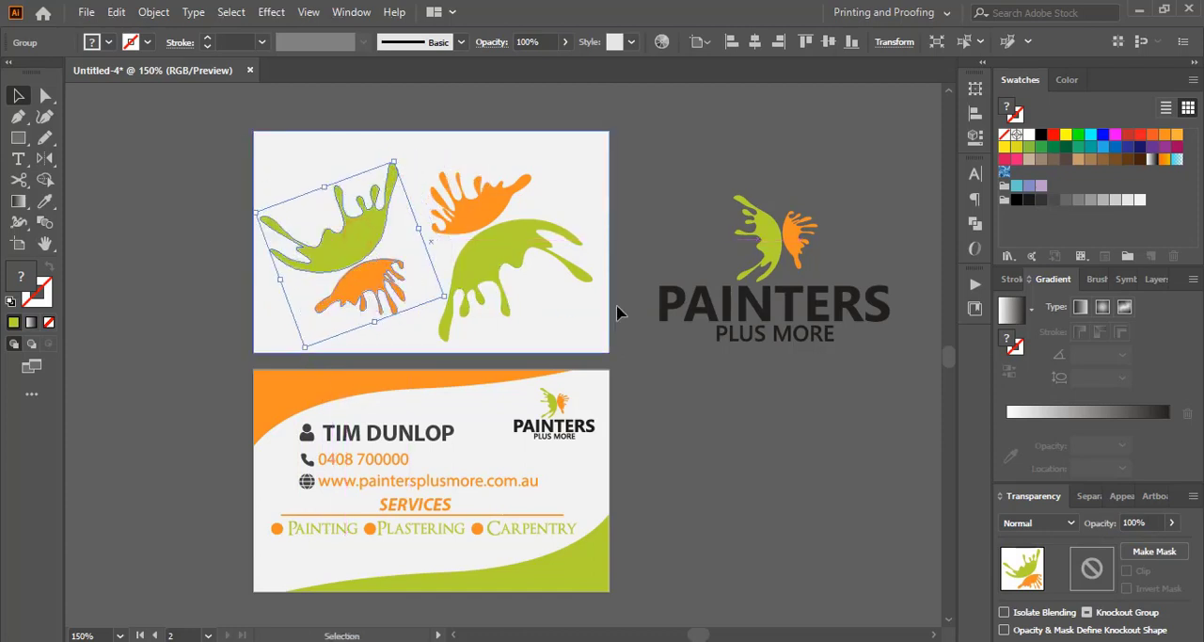
Step: Rotate the right butterfly group slightly clockwise and reposition it on the upper card
click(518, 239)
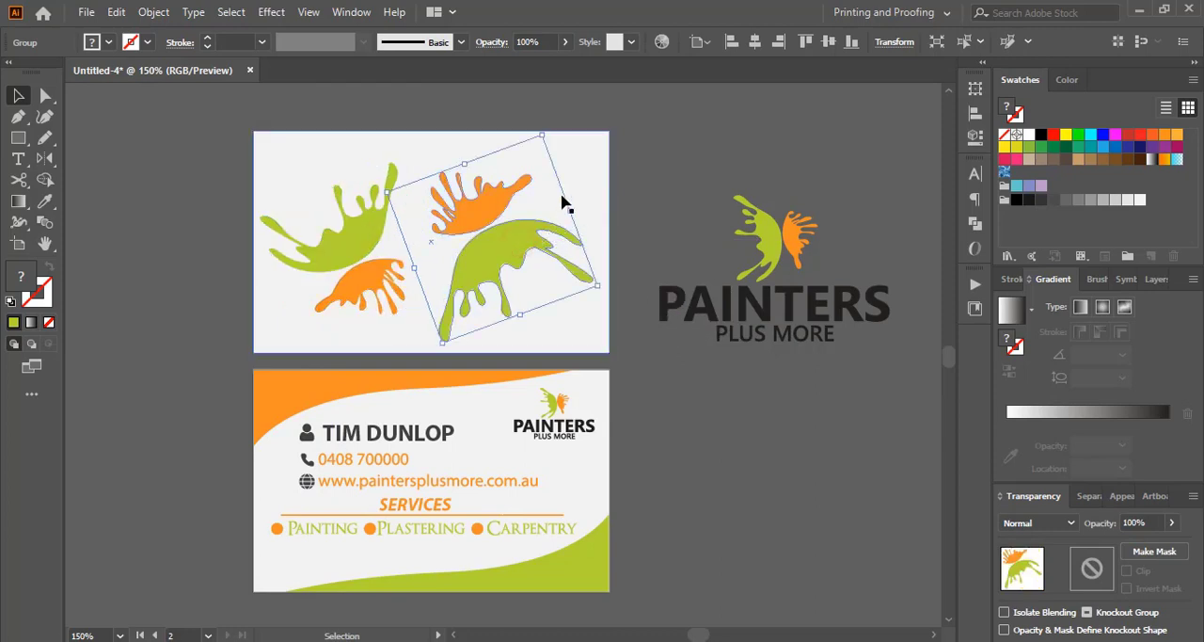
drag(552, 140, 554, 138)
drag(519, 237, 511, 256)
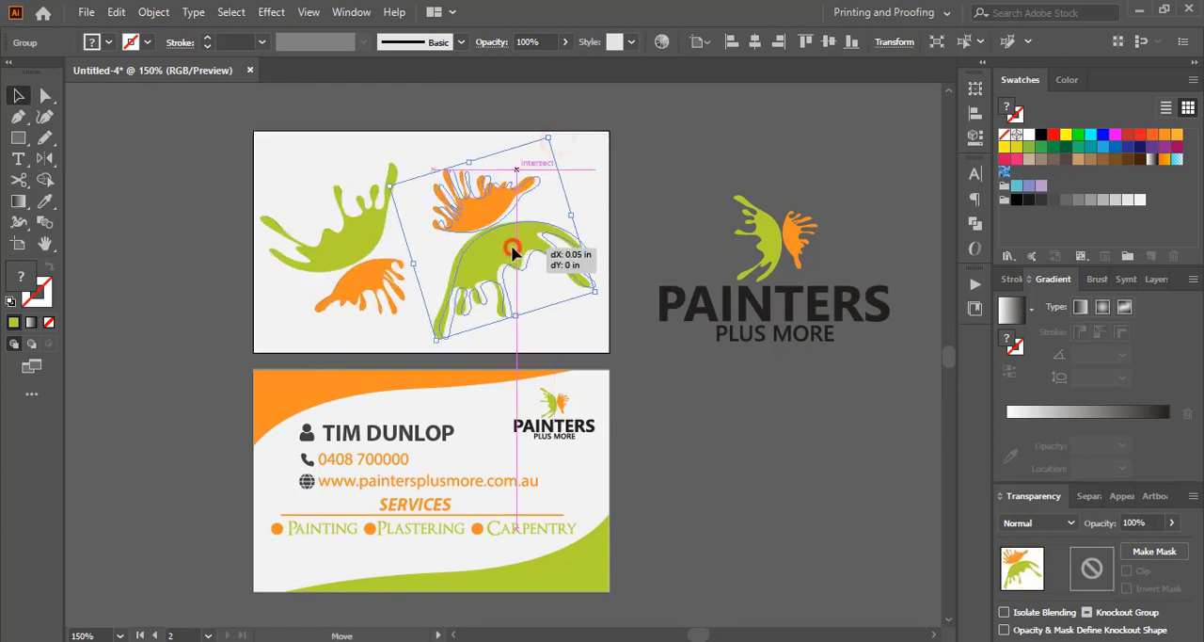
Step: Set the opacity of both butterfly groups on the upper card to 17% and deselect them
shift+click(368, 272)
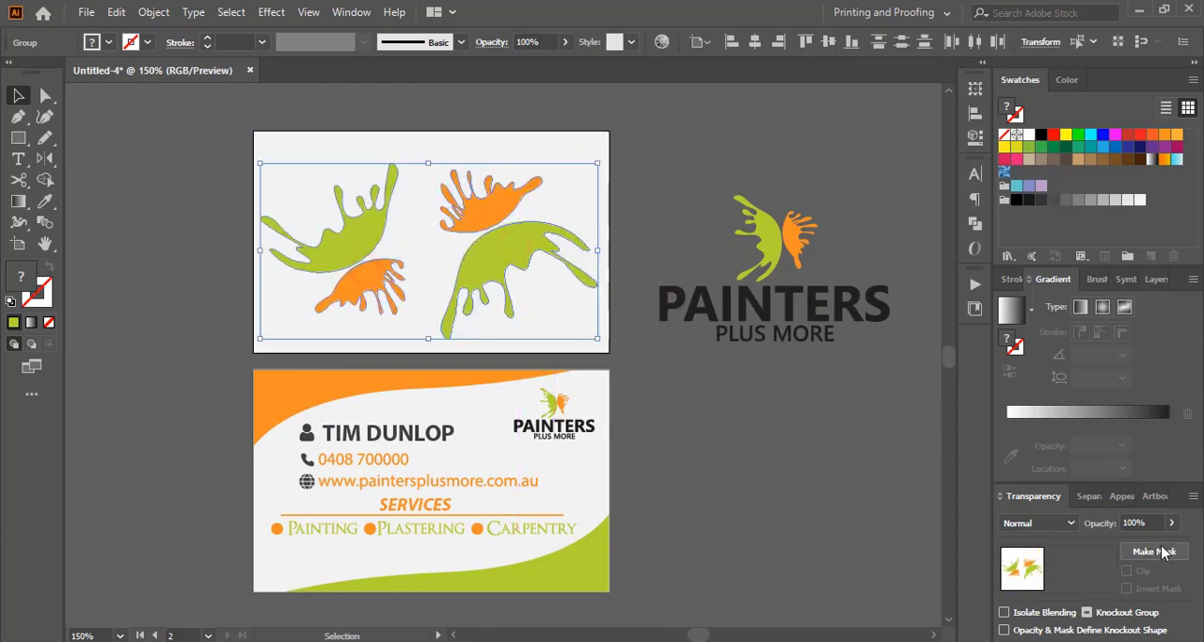
click(1099, 523)
text(17)
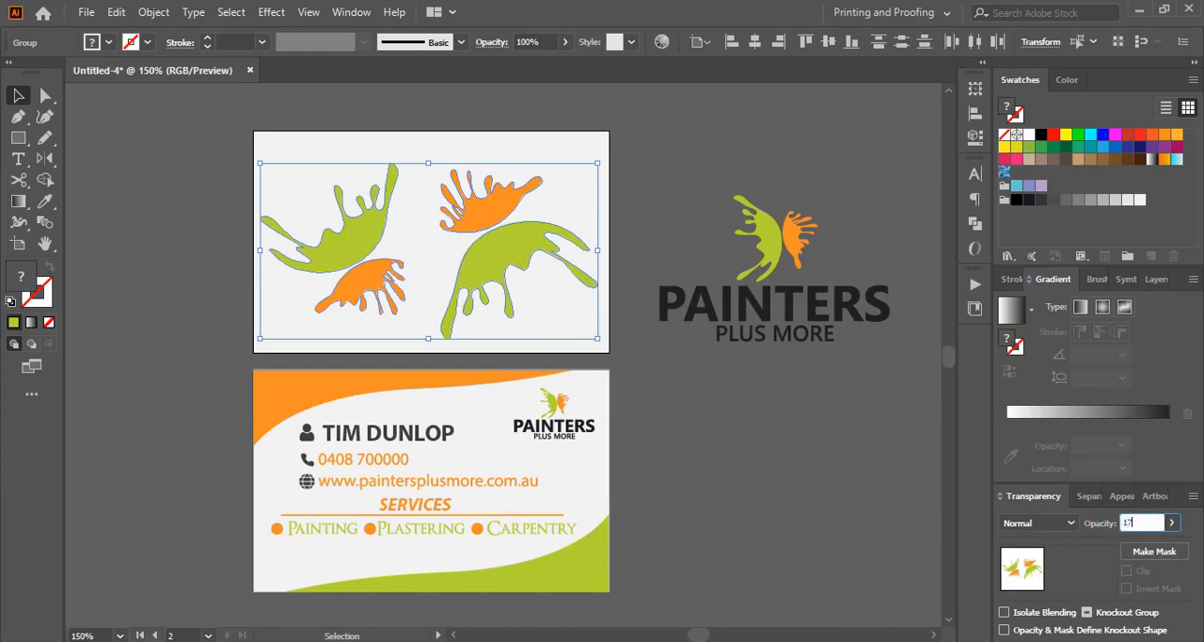
key(Return)
click(701, 454)
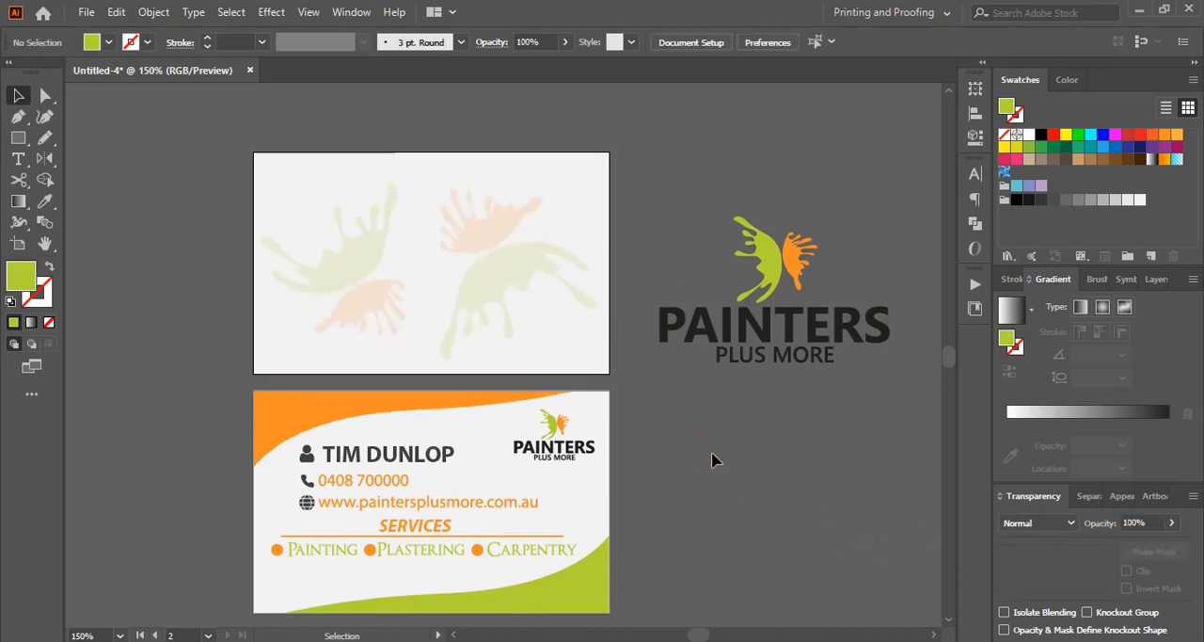
Step: Move the full-colour Painters Plus More logo onto the upper card, centre it horizontally and vertically, and deselect it
mouse_move(799, 268)
mouse_down()
mouse_move(481, 252)
mouse_move(446, 243)
mouse_move(456, 236)
mouse_up()
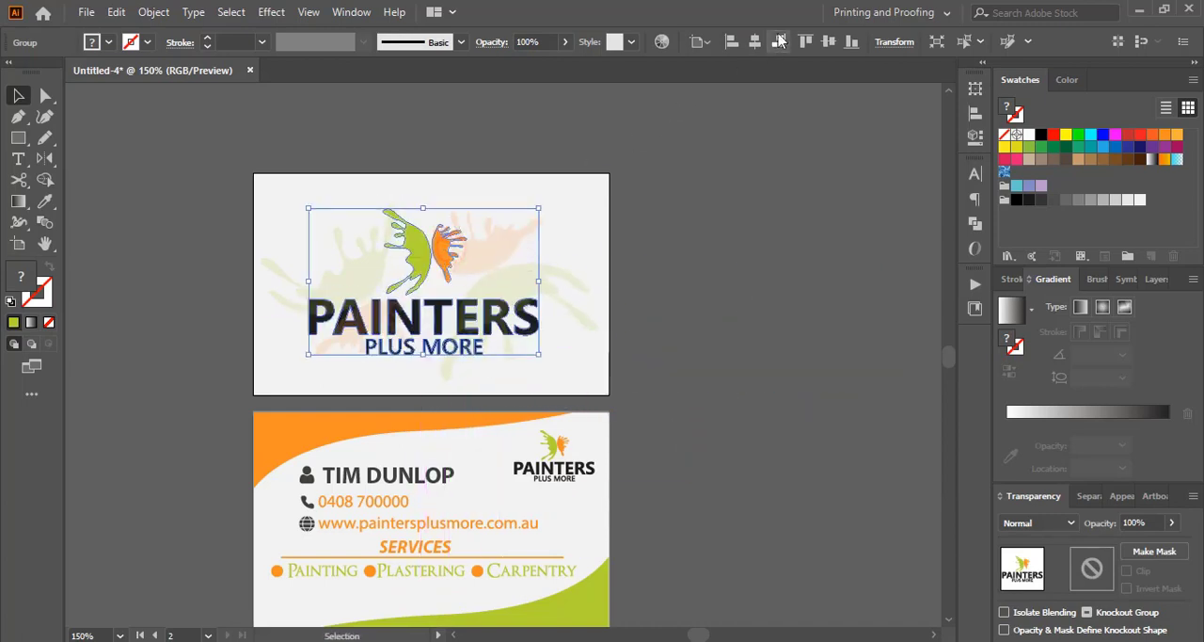
click(754, 41)
click(828, 41)
click(733, 267)
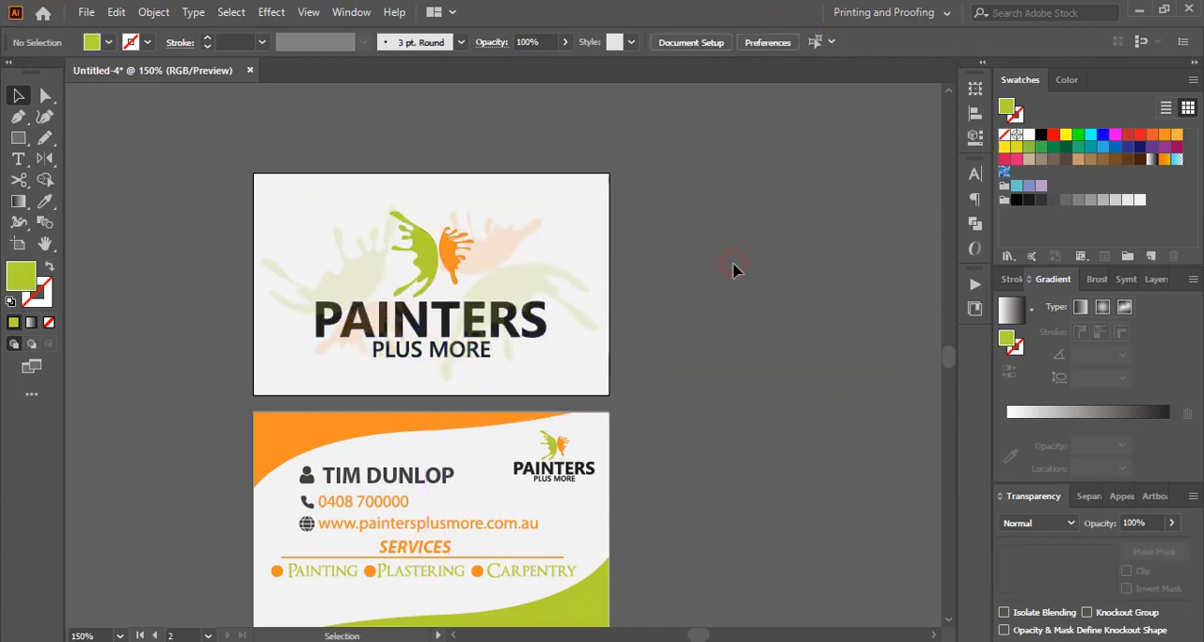
Step: Start a Save for Web export of the upper card with PNG-24 as the file format
key(ctrl+1)
click(86, 12)
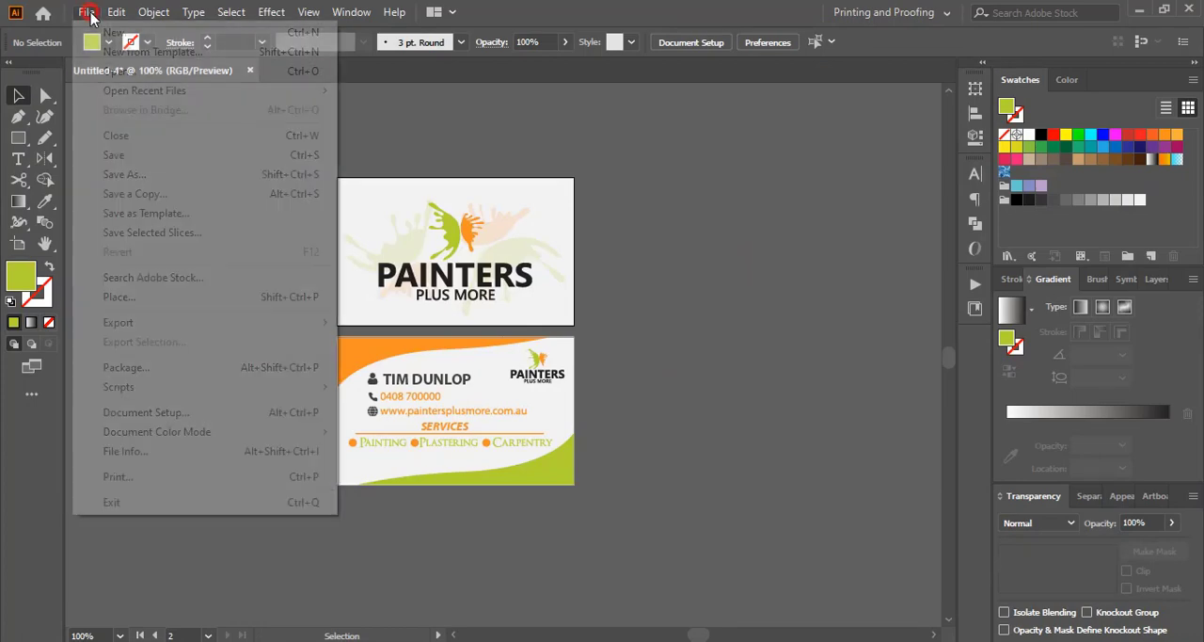
mouse_move(200, 331)
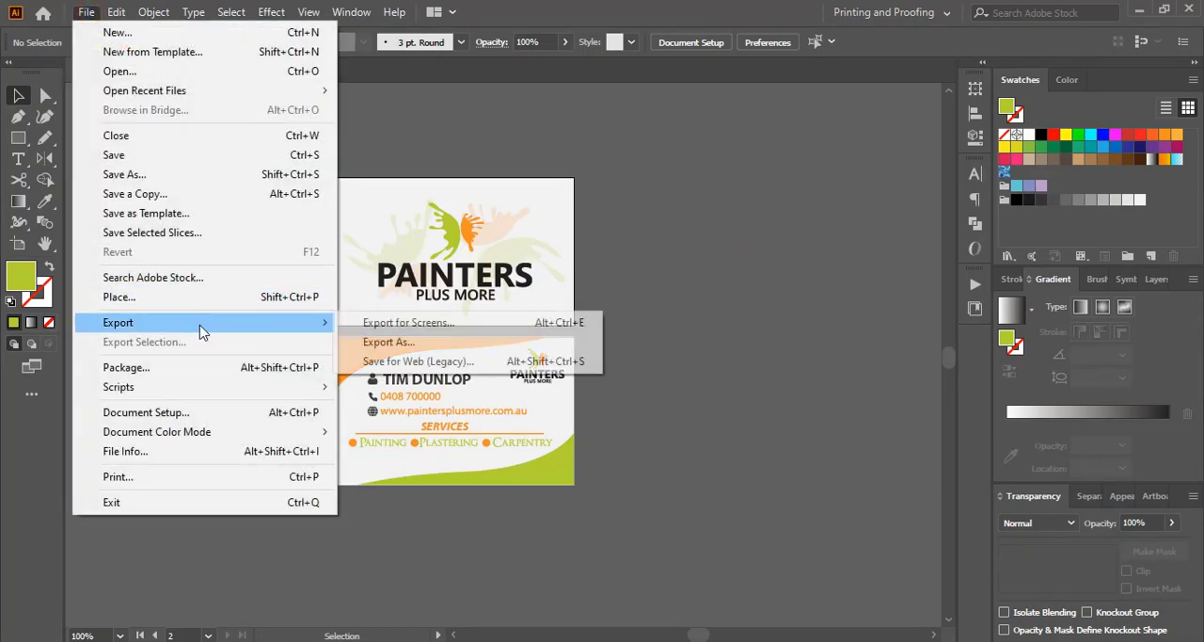
click(419, 360)
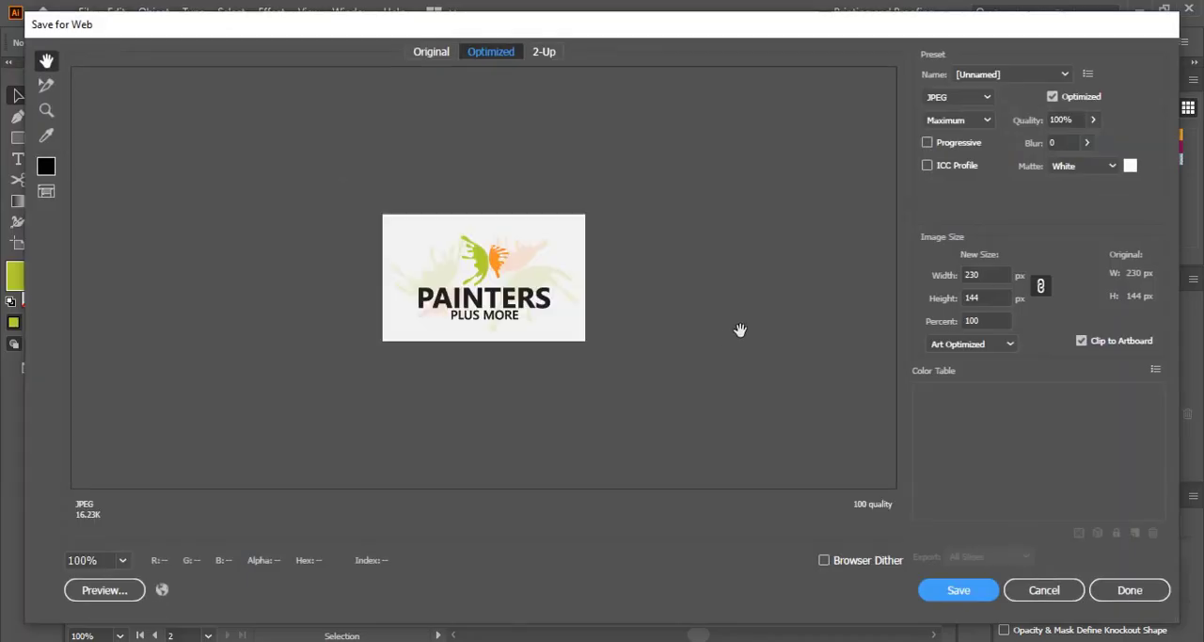
click(985, 96)
click(951, 175)
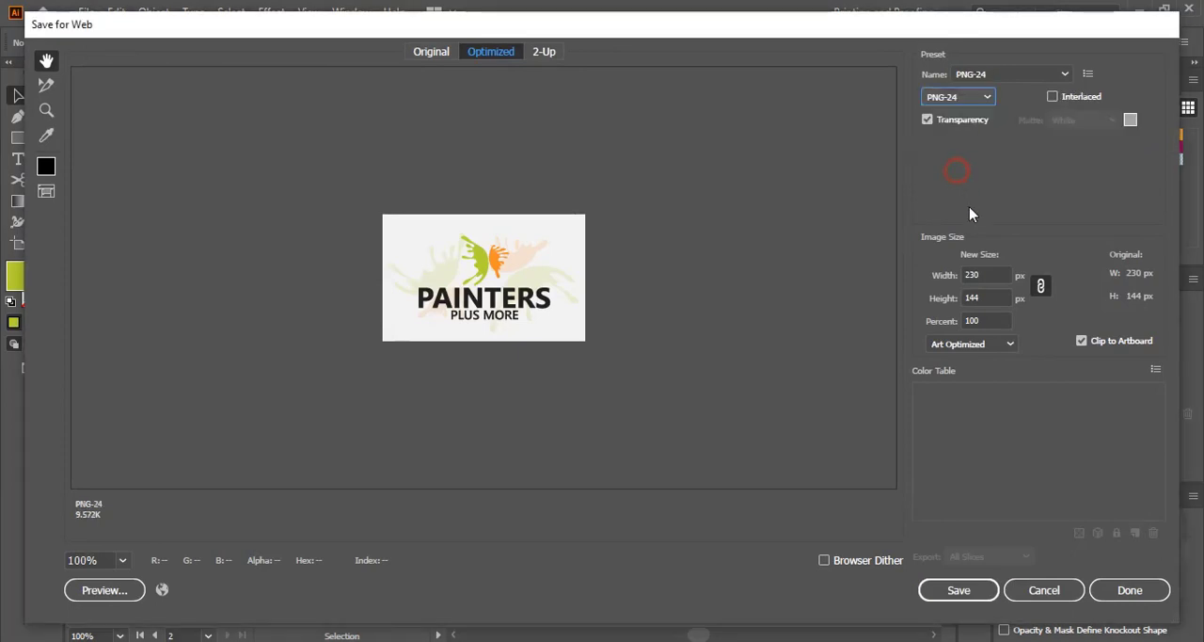
Step: Scale the export to 450 percent, fit the preview to view and save the image to the Desktop as a
click(985, 320)
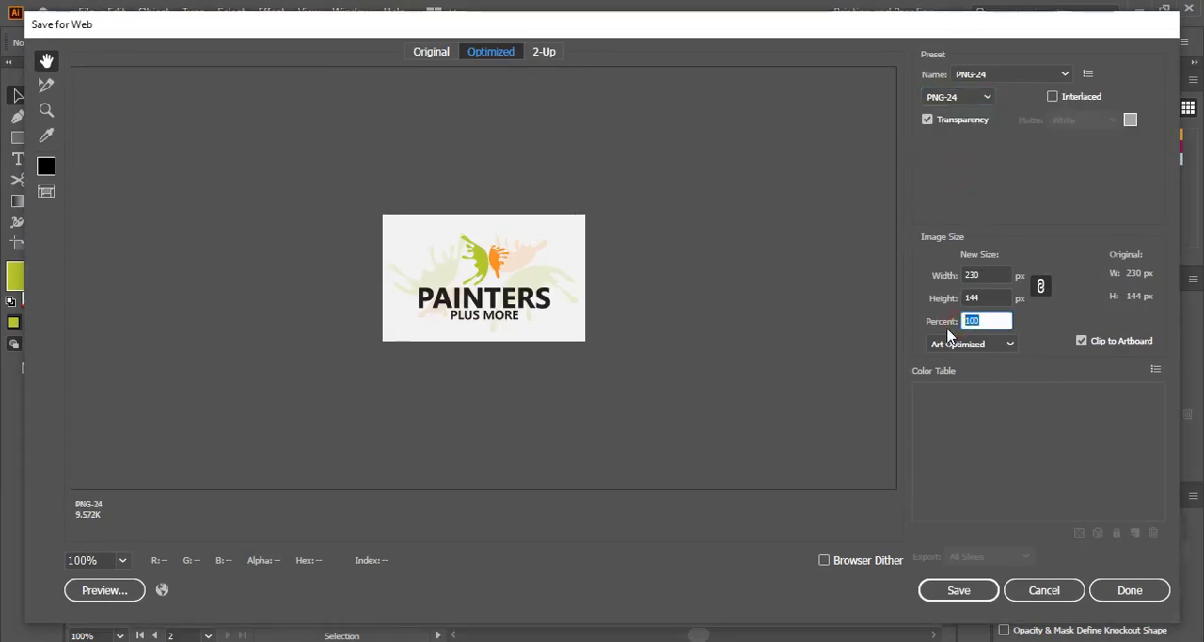
text(450)
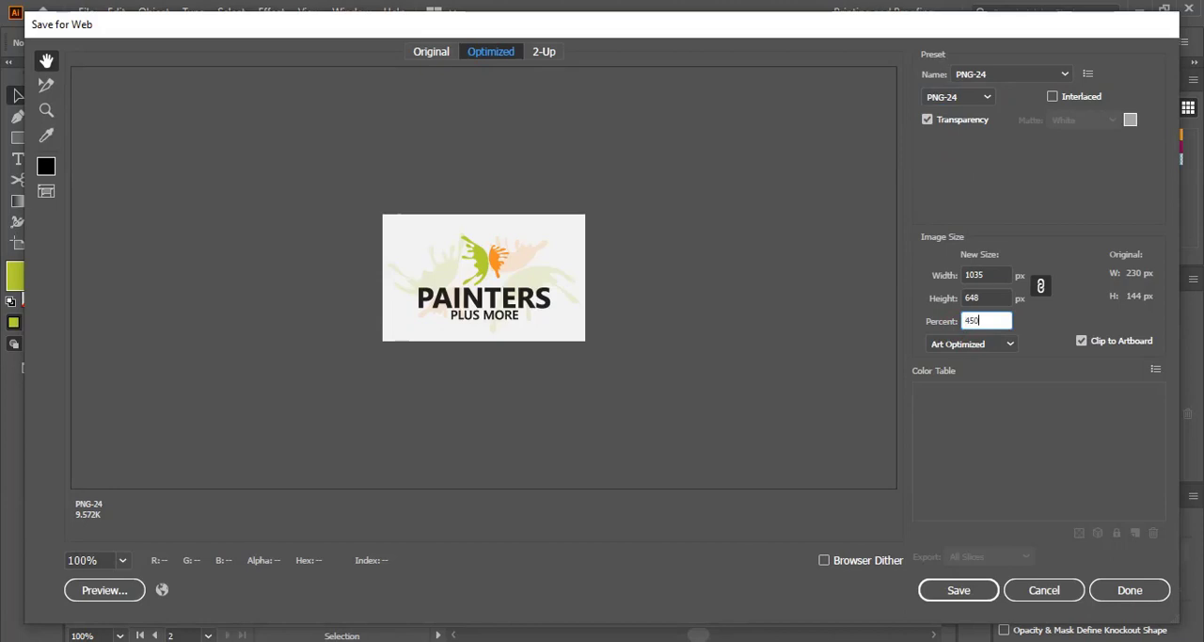
click(1002, 298)
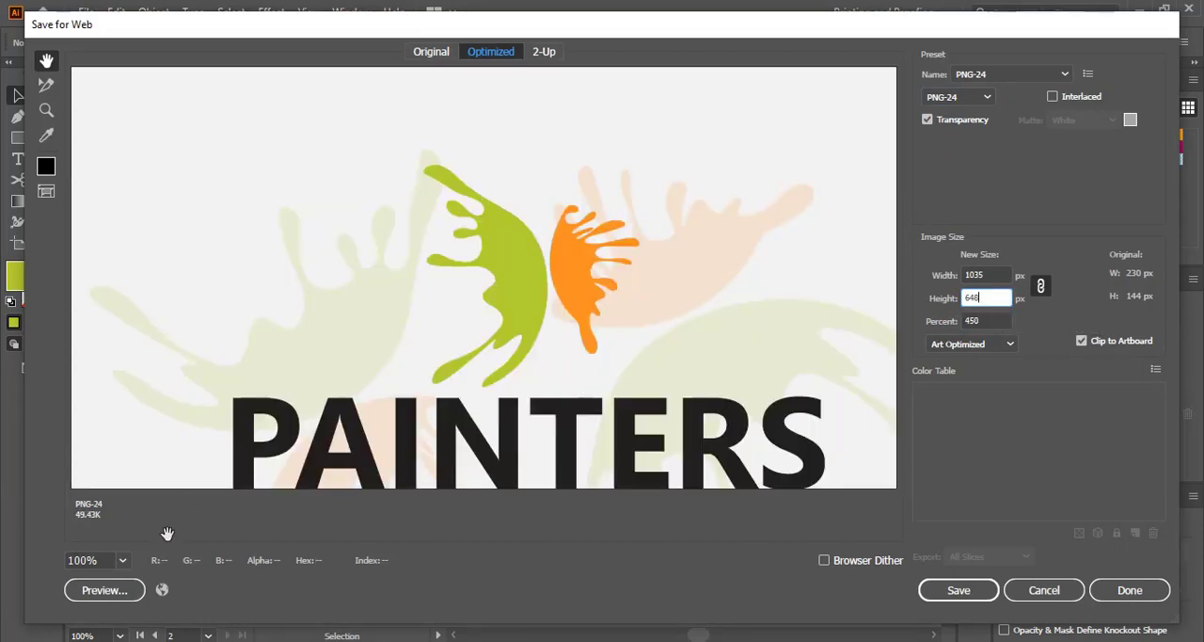
click(122, 561)
click(165, 539)
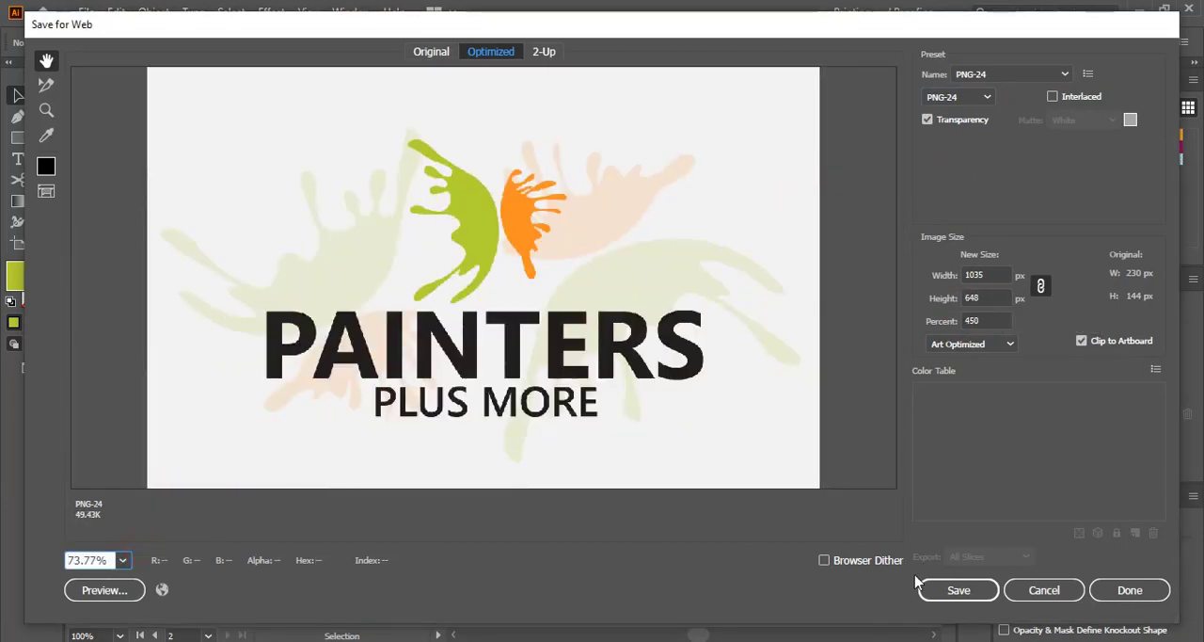
click(942, 591)
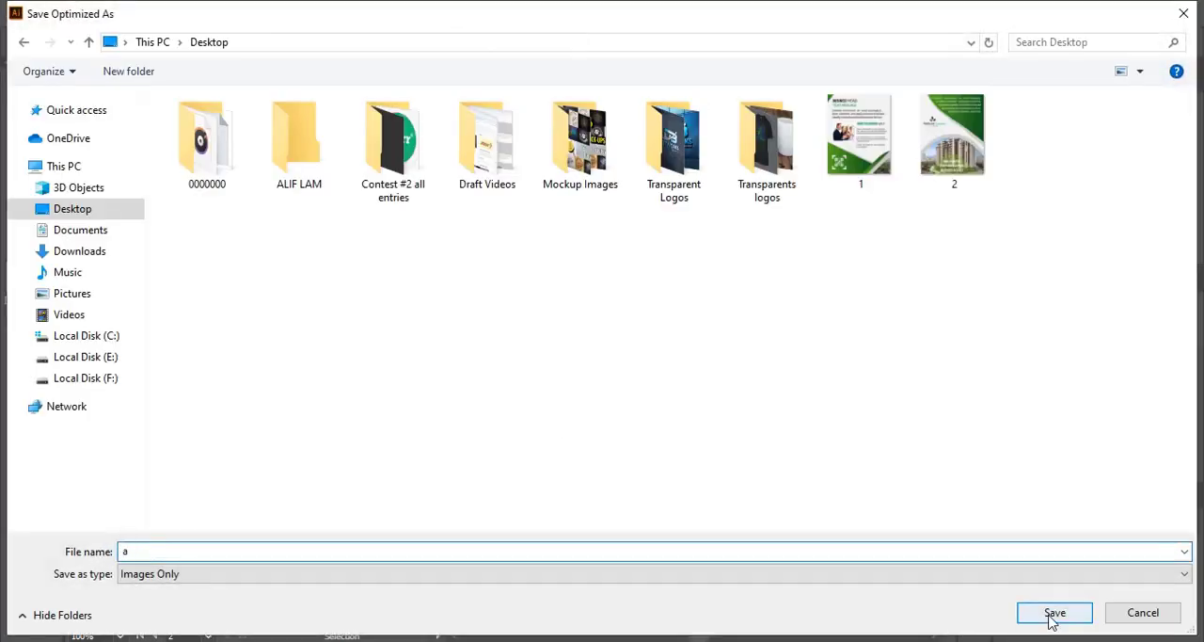
click(1051, 614)
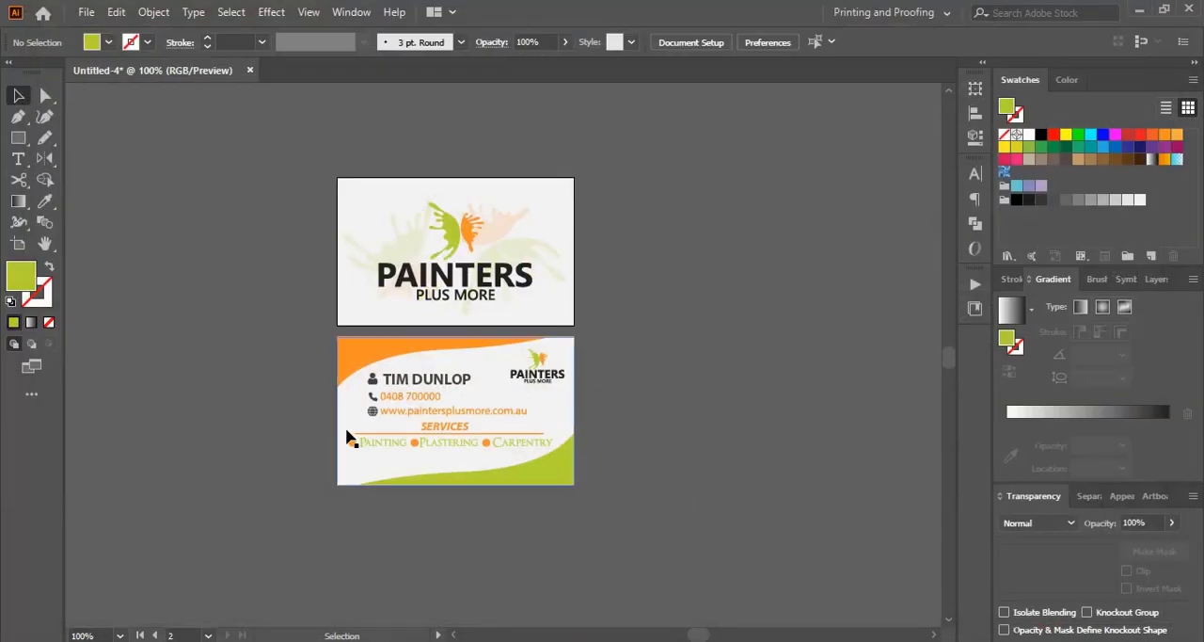
Step: Select the lower card's background, start a Save for Web export at 400 percent and fit the preview to view
click(345, 414)
click(85, 12)
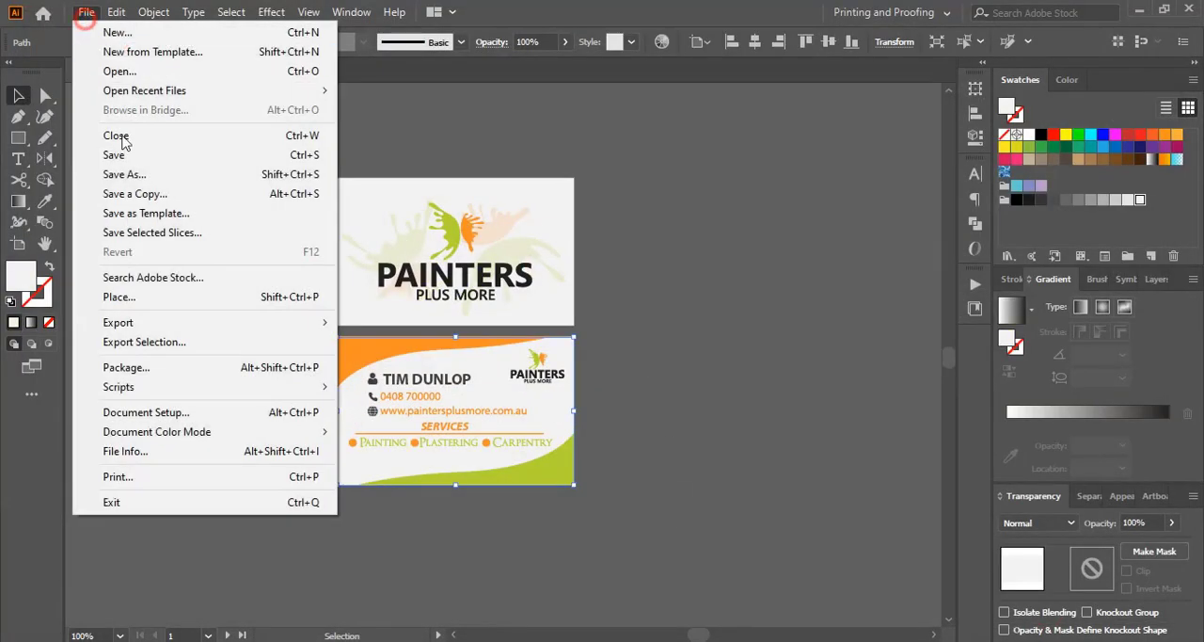
mouse_move(216, 322)
click(387, 362)
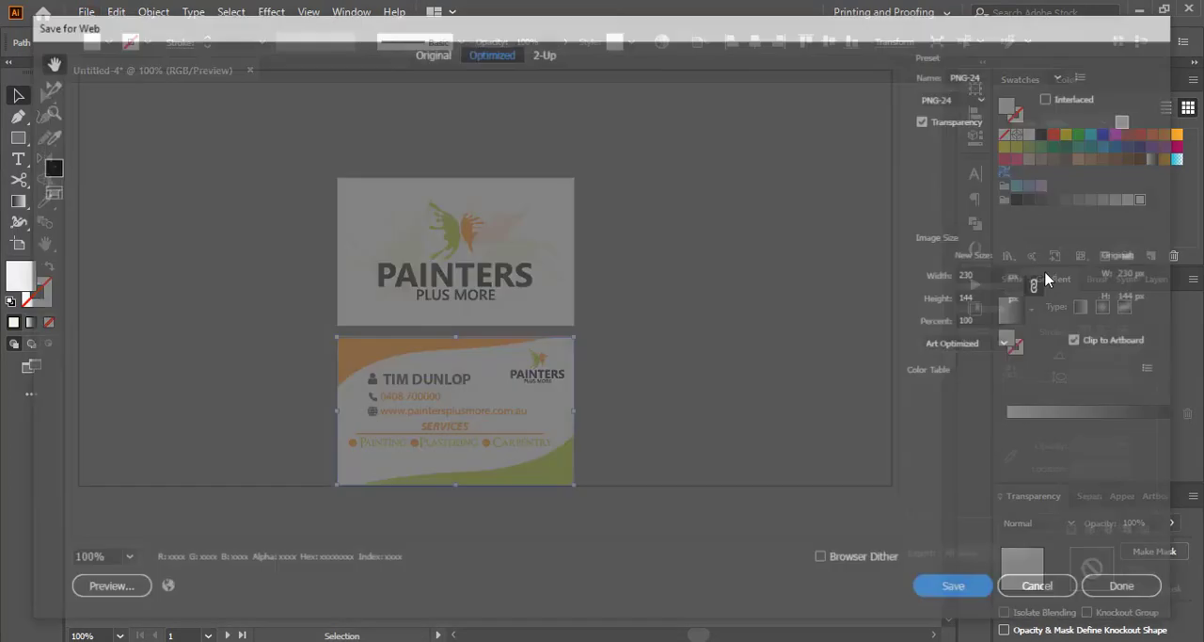
click(966, 320)
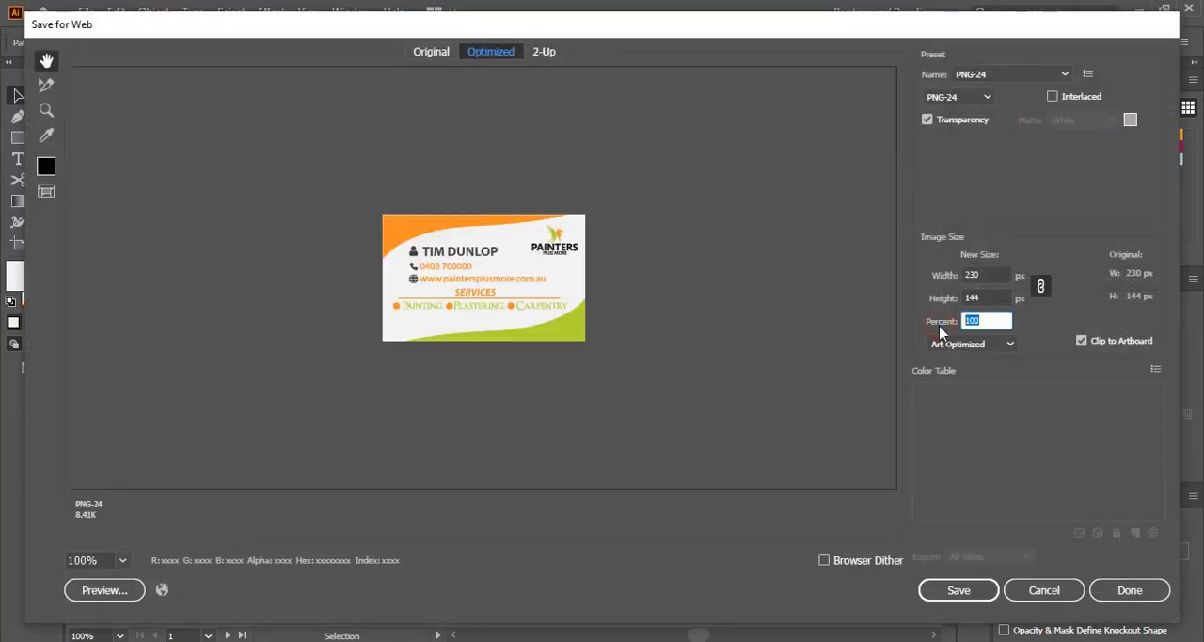
text(4)
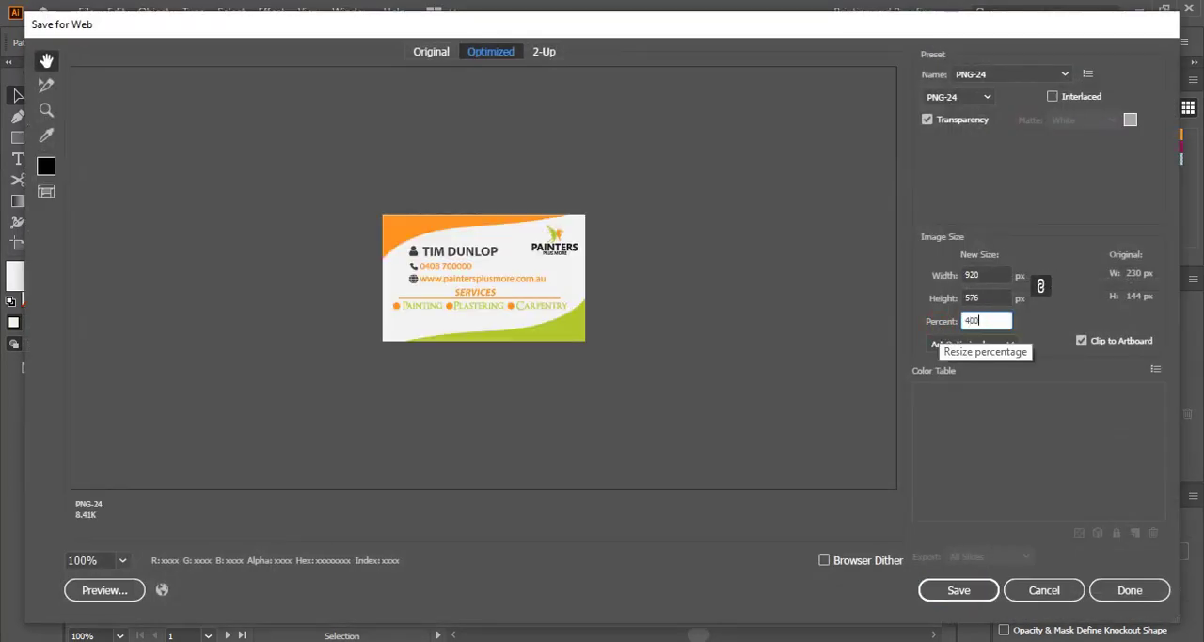
click(978, 297)
click(124, 562)
click(138, 548)
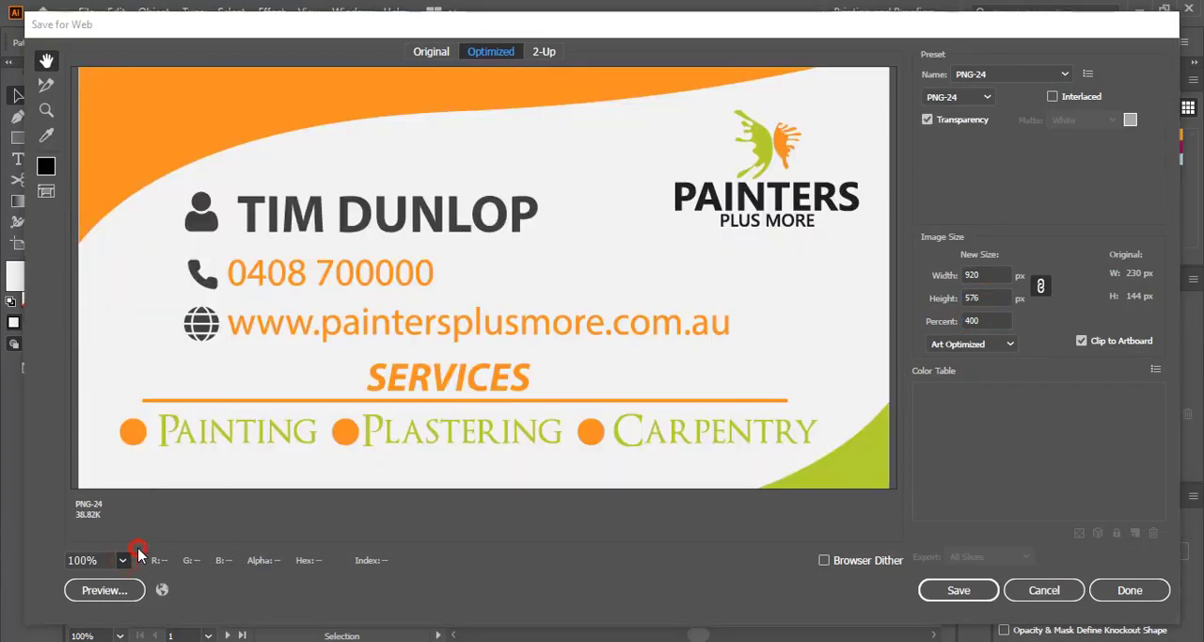
Step: Save the lower card's PNG export to the Desktop as b
click(962, 590)
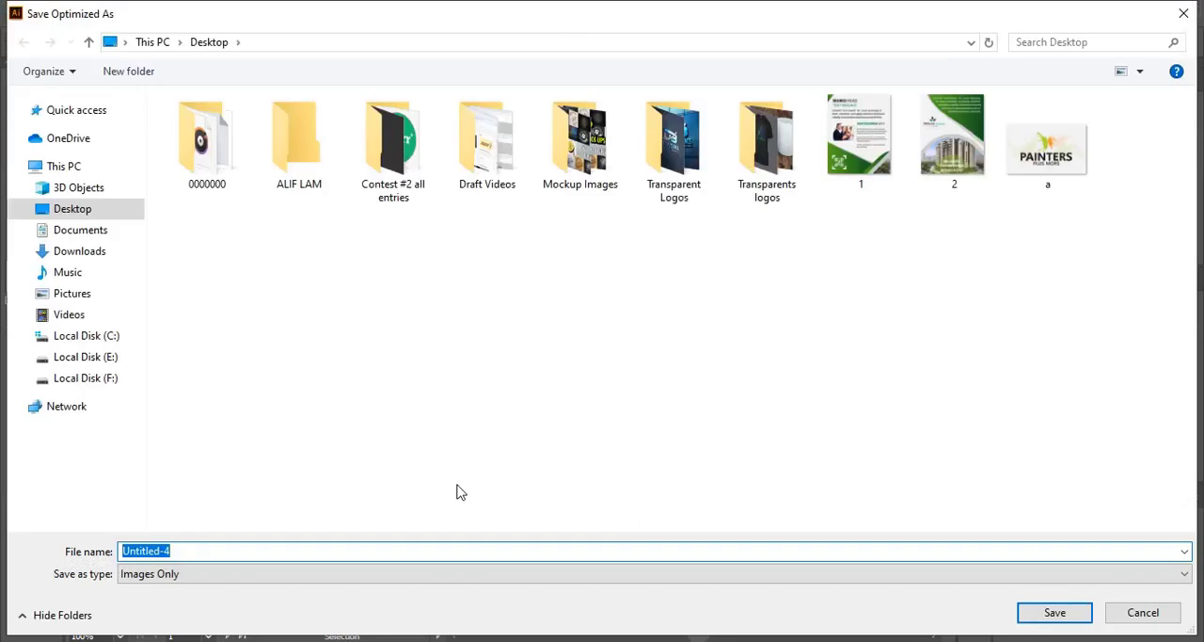
text(b)
click(528, 459)
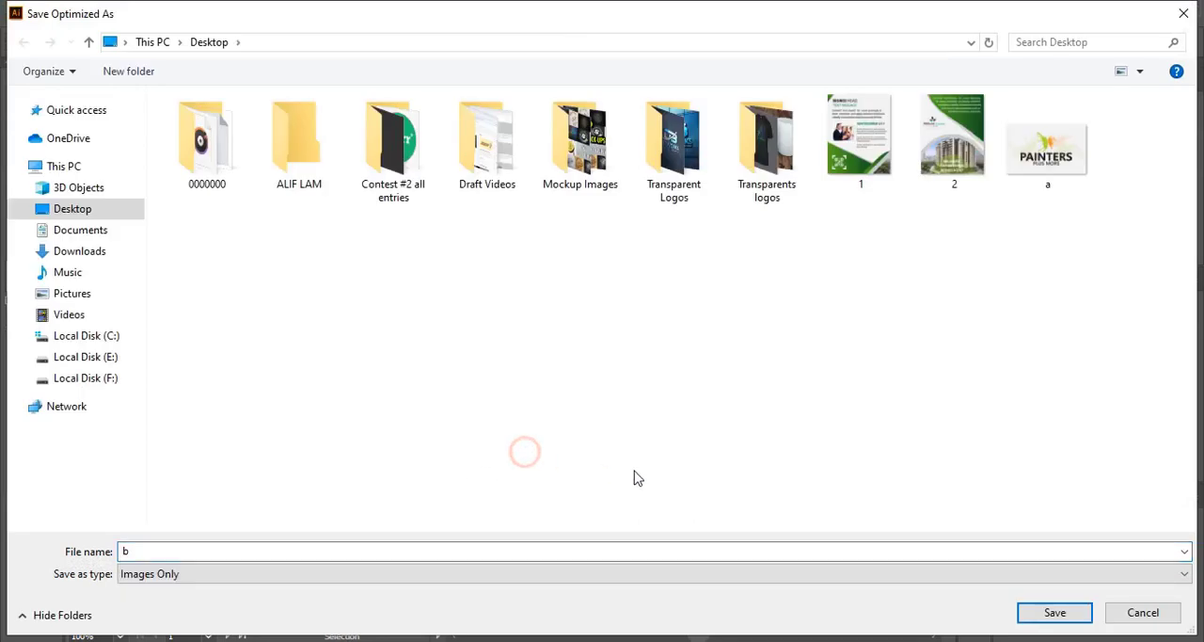
click(1053, 613)
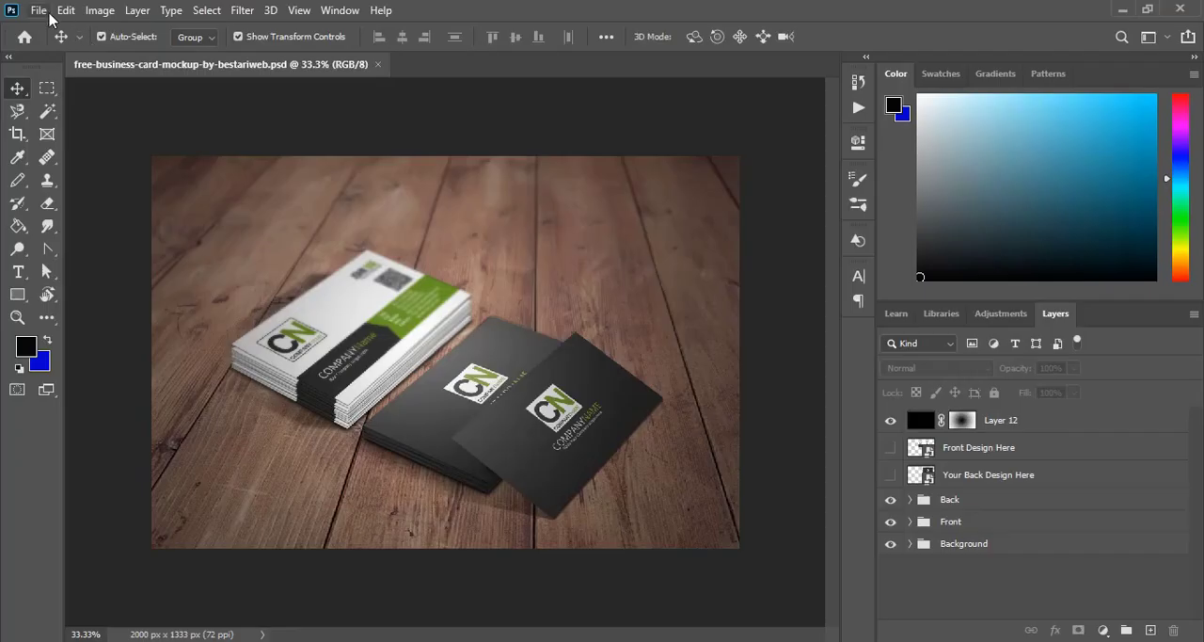
Step: Switch to Photoshop and open the exported images a and b from the Desktop
click(38, 10)
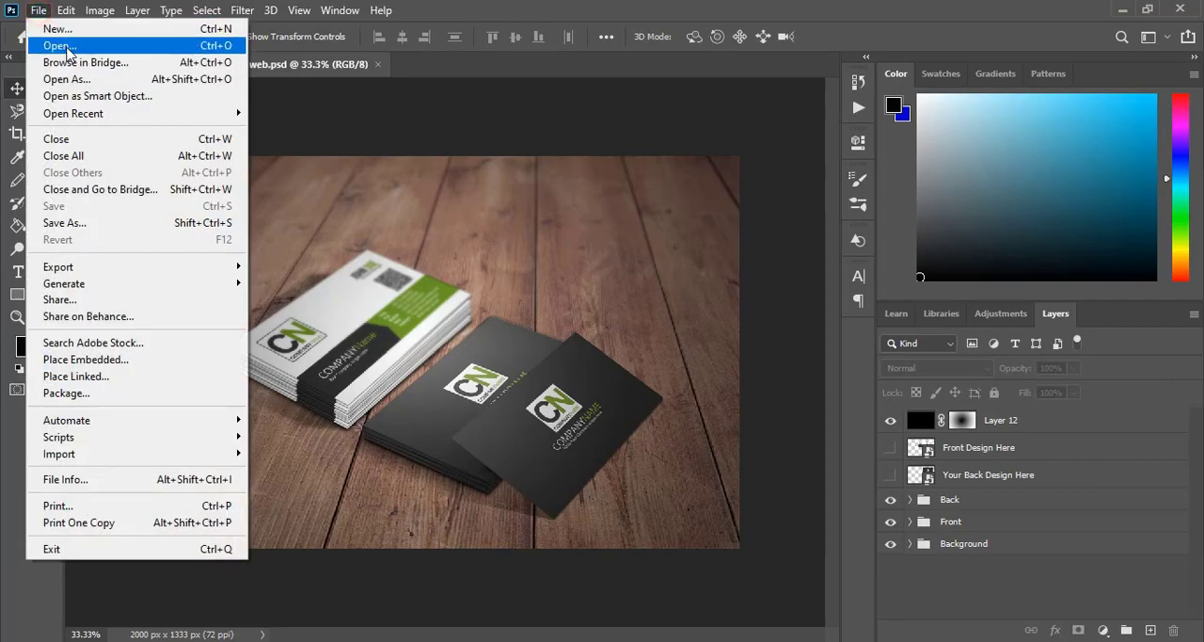
click(68, 49)
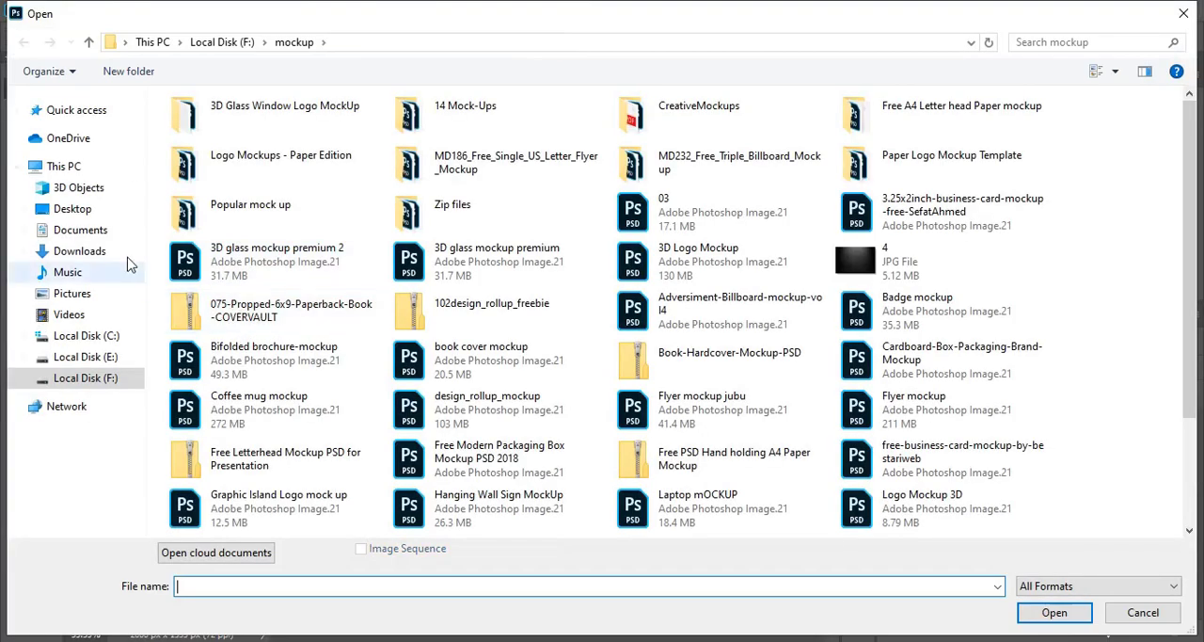
click(72, 209)
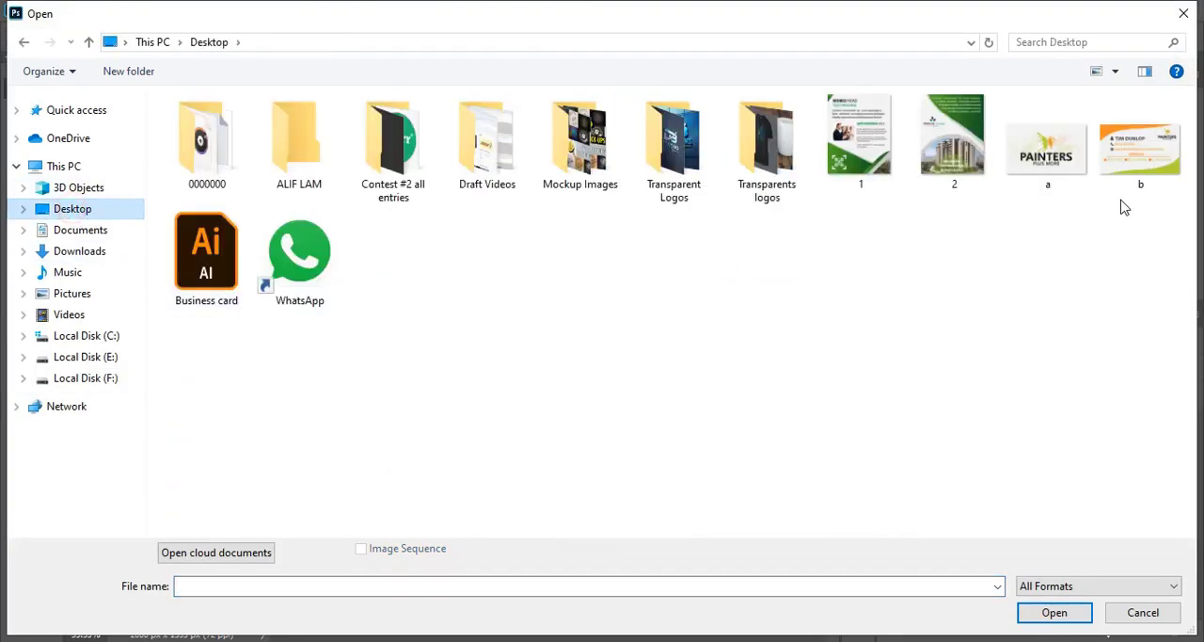
drag(1136, 203, 1081, 179)
click(1054, 612)
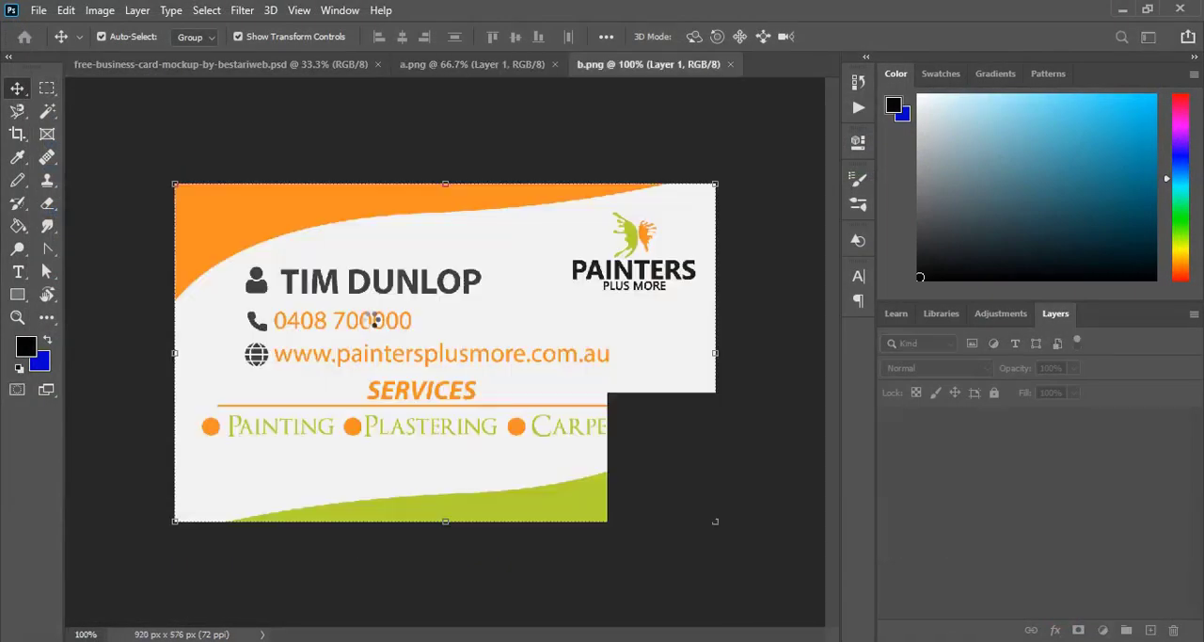
Step: Open the mockup's Front Design Here smart object and place the b.png artwork flush with its upper-left corner
click(254, 66)
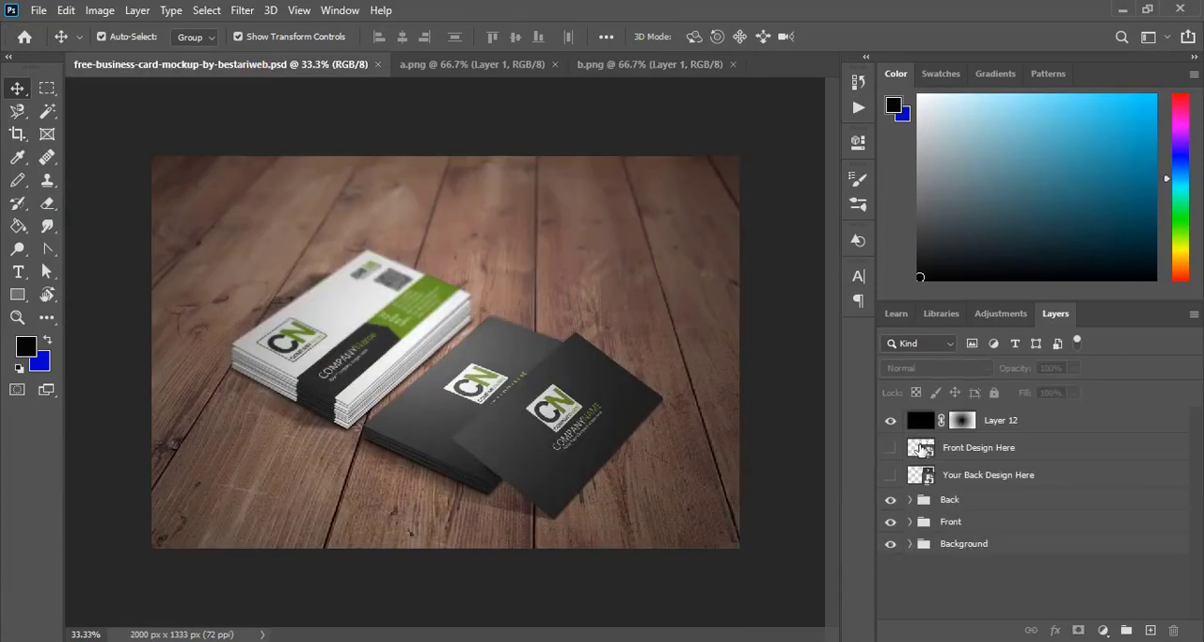
double_click(921, 450)
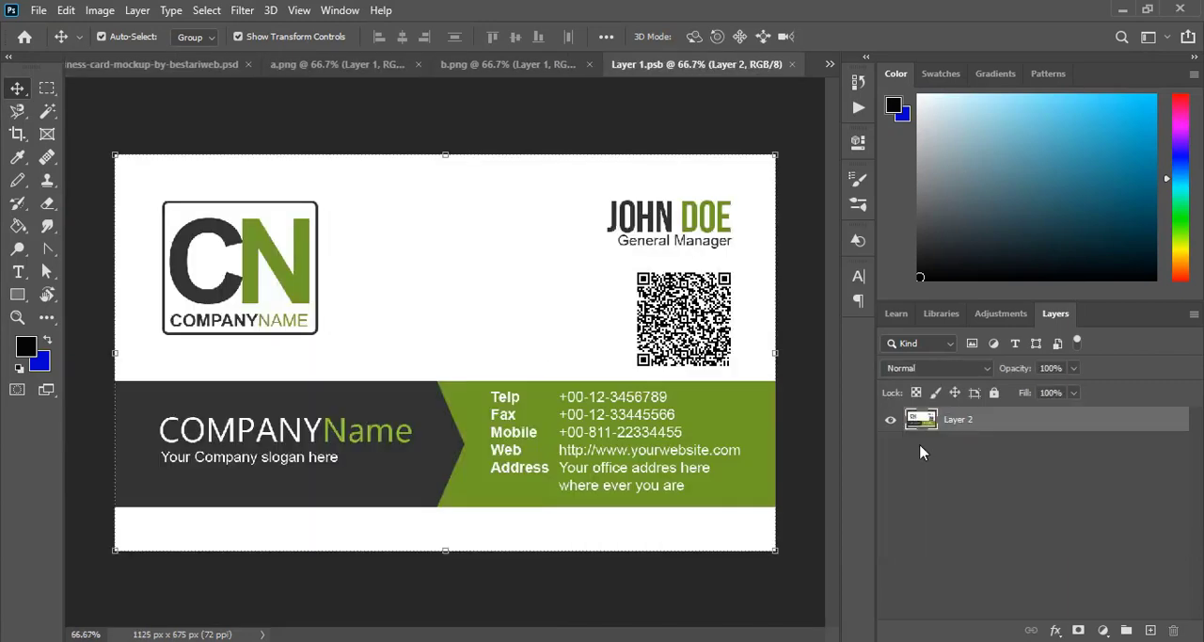
click(480, 65)
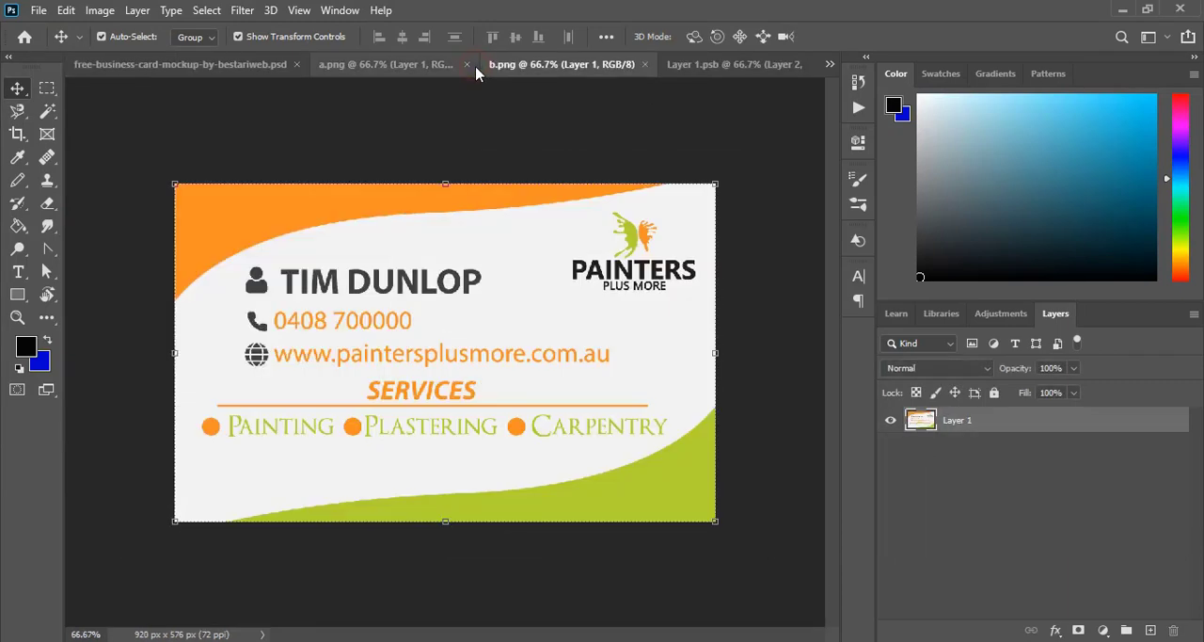
drag(408, 236, 375, 331)
drag(416, 297, 427, 294)
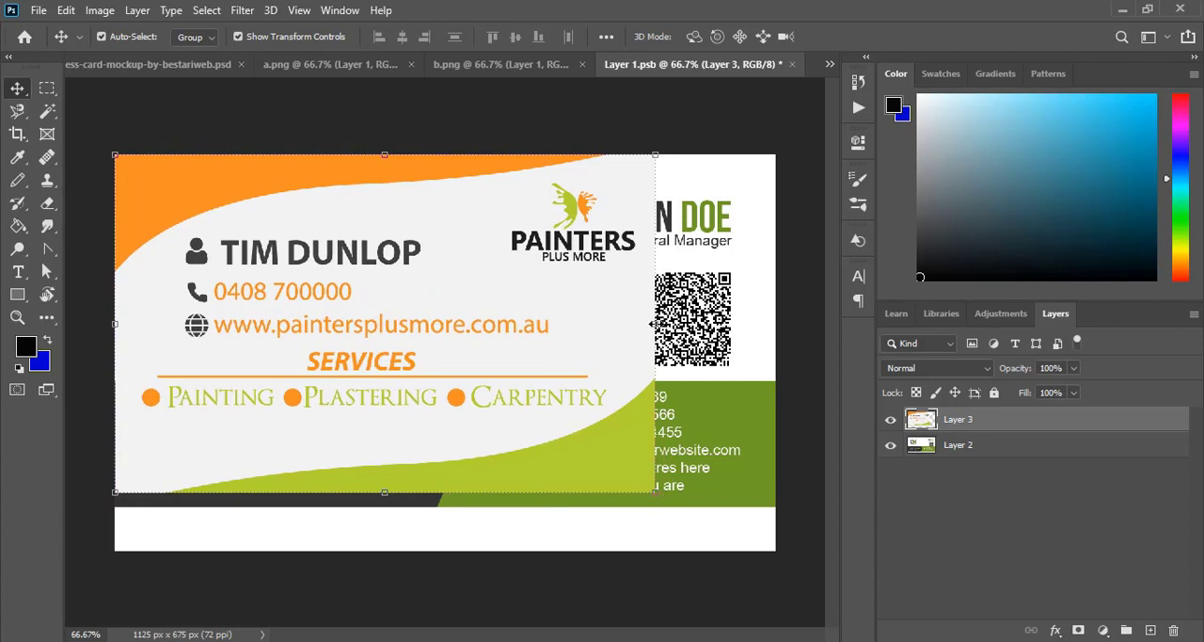
Step: Stretch the contact-details artwork to the right and lower edges of the canvas and apply the transform
drag(652, 323, 774, 329)
drag(446, 496, 446, 554)
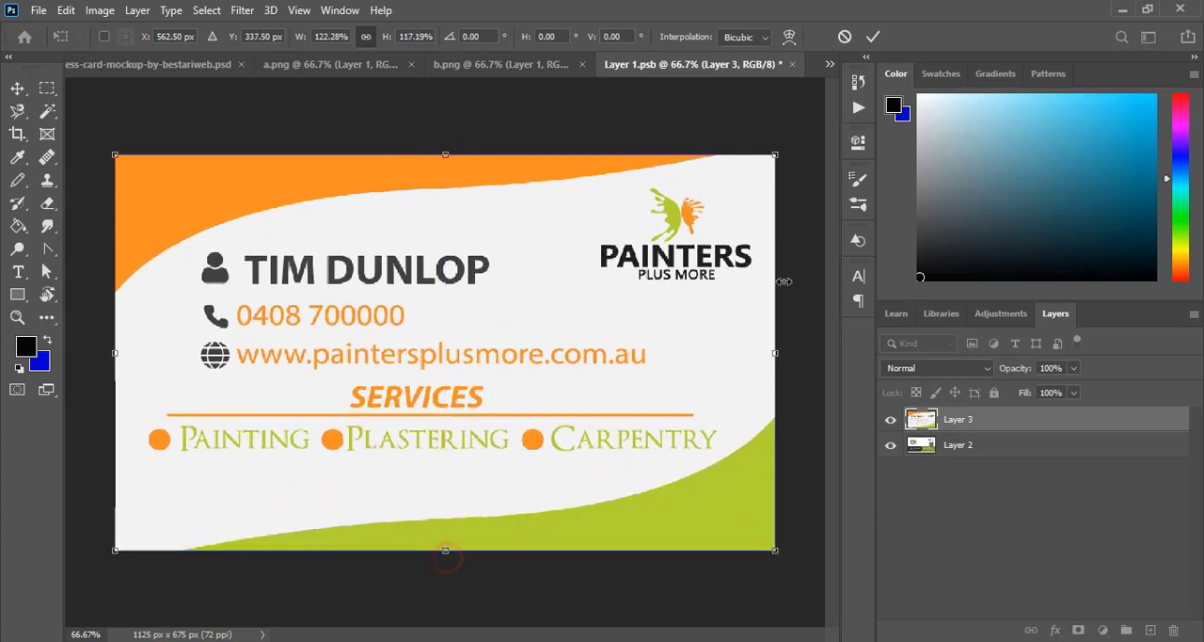
click(873, 35)
Step: Hide Layer 2 in the front design, close the smart object saving its changes, and return to the mockup
click(891, 448)
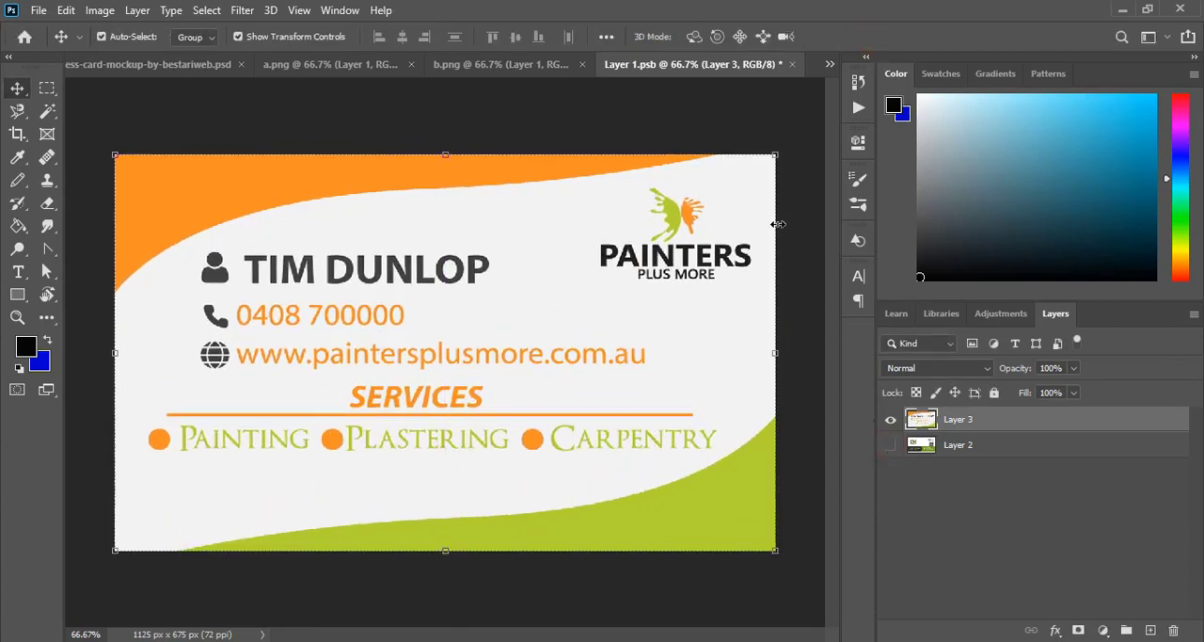
click(505, 257)
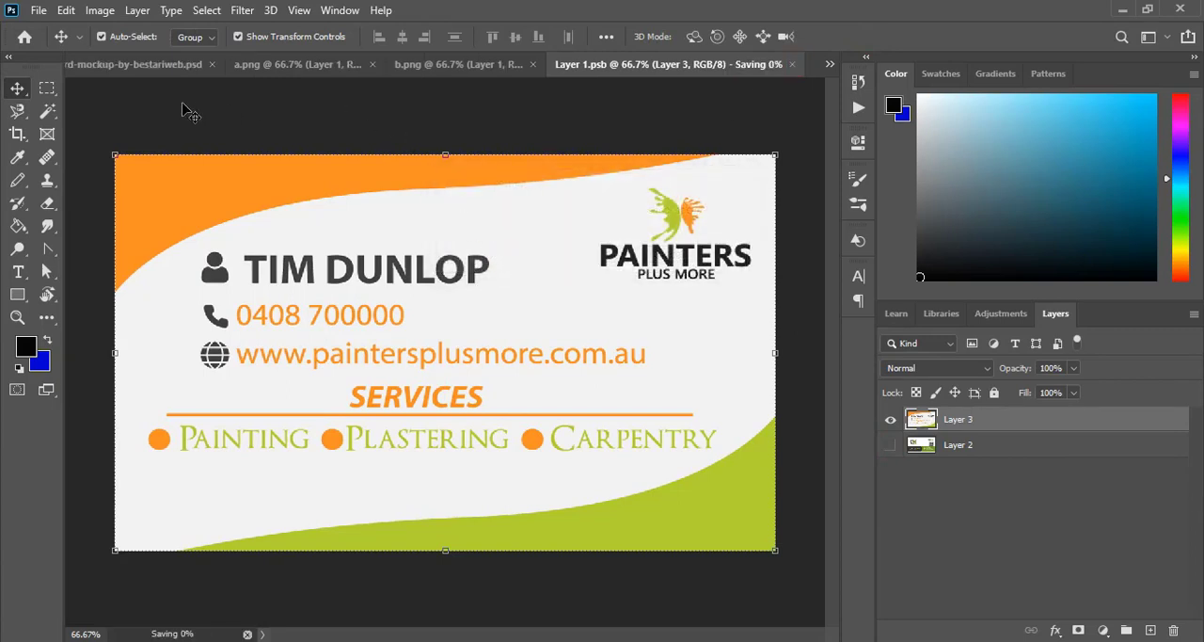
click(132, 64)
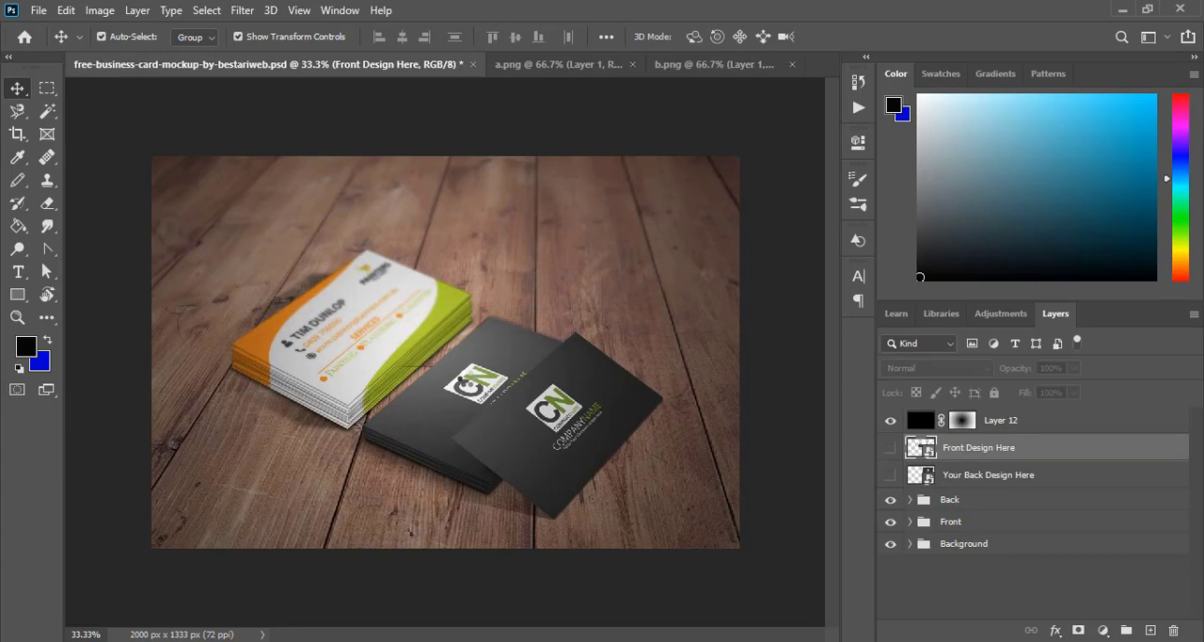
Step: Open the Your Back Design Here smart object and place the a.png artwork at its upper-left corner
double_click(920, 475)
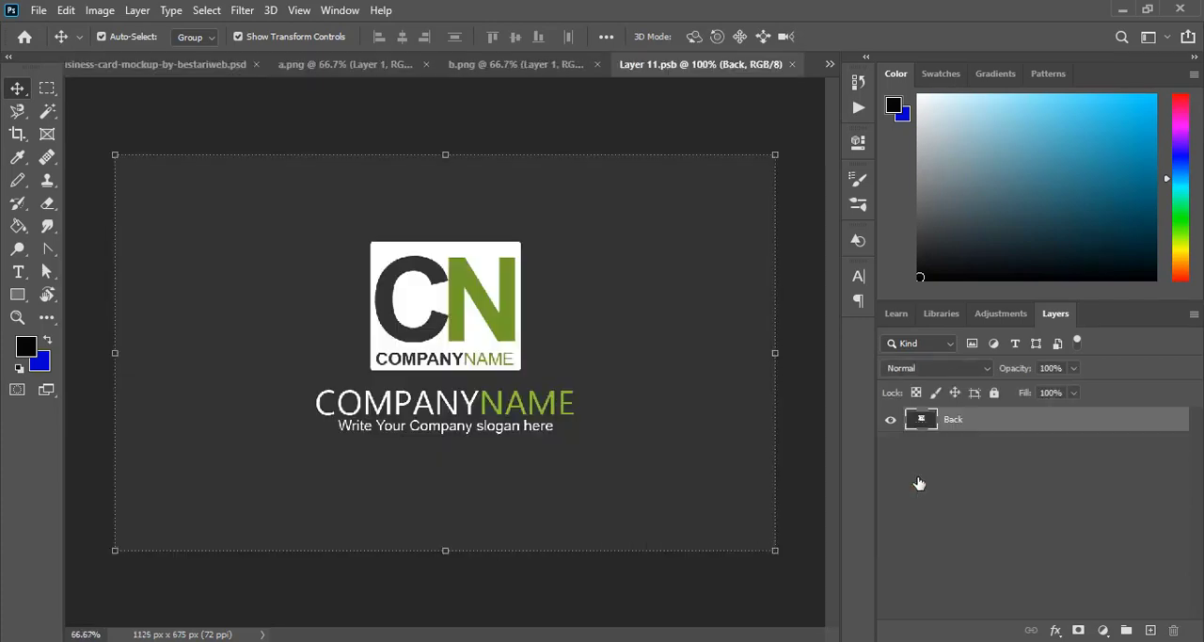
click(377, 64)
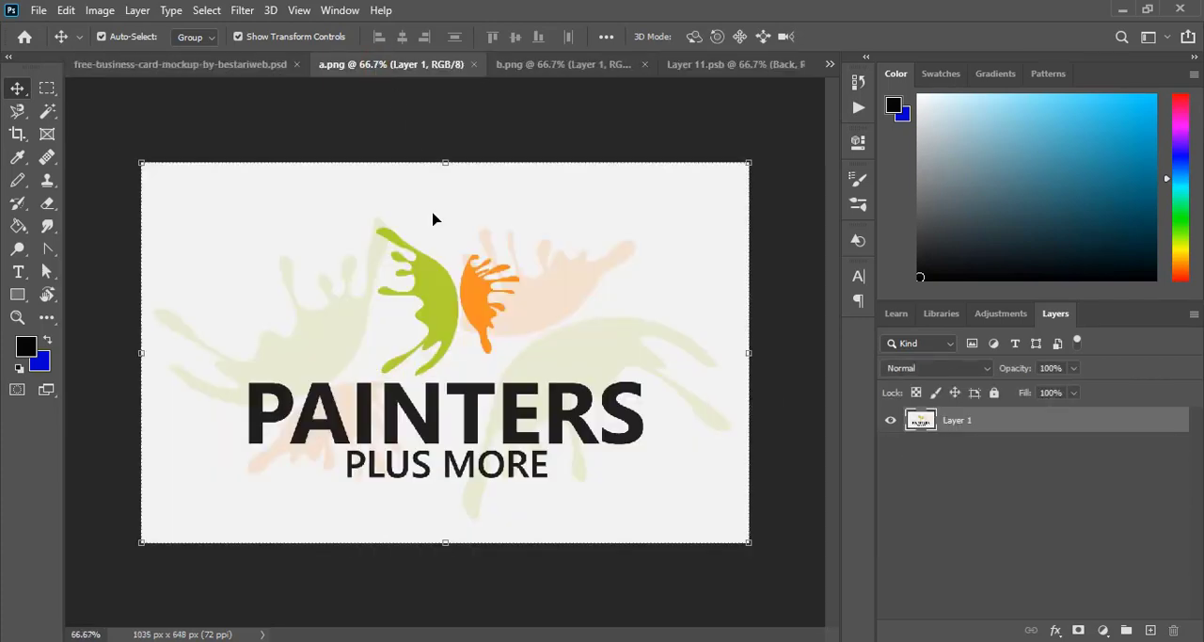
mouse_move(342, 247)
mouse_down()
mouse_move(446, 257)
mouse_move(702, 97)
mouse_move(708, 71)
mouse_move(416, 337)
mouse_move(422, 349)
mouse_up()
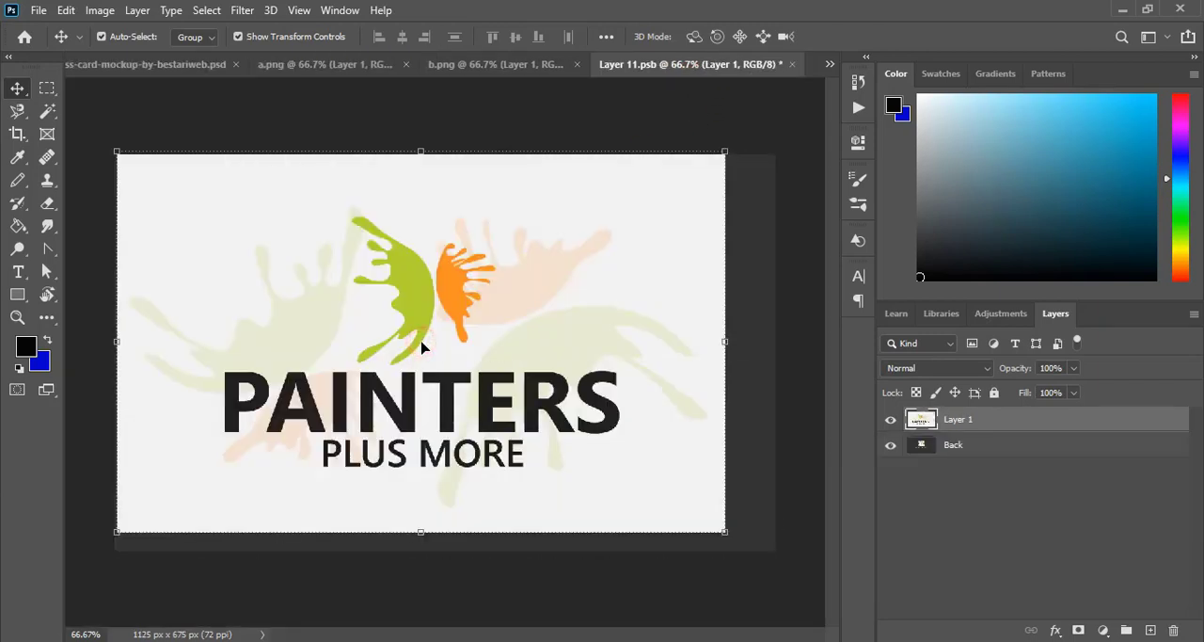
mouse_move(284, 318)
mouse_down()
mouse_move(298, 325)
mouse_move(283, 317)
mouse_up()
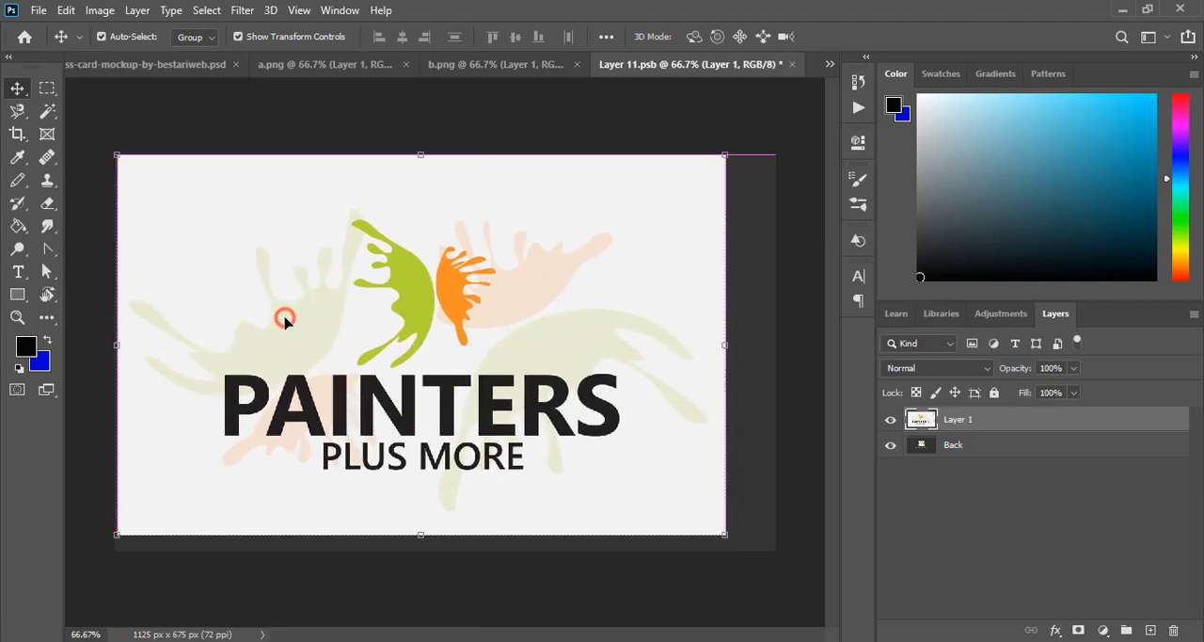
Step: Stretch the logo-side artwork to the right and lower edges of the canvas and apply the transform
drag(729, 350, 774, 347)
drag(447, 533, 446, 551)
click(873, 38)
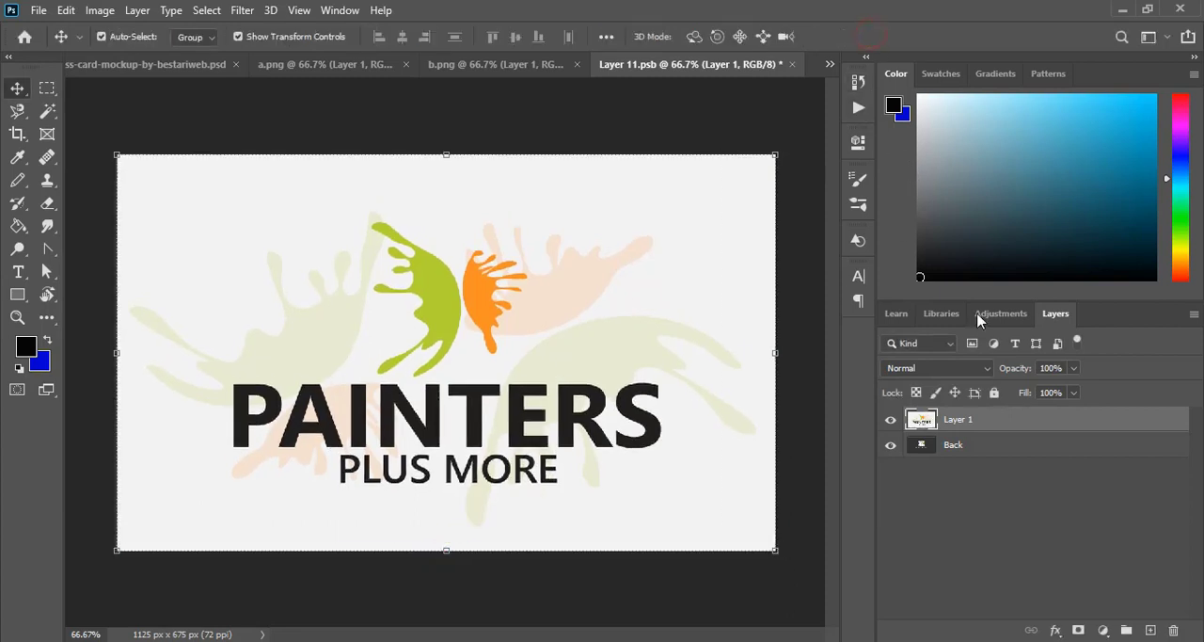
Step: Hide the original Back layer, close the smart object saving its changes, and return to the mockup with nothing selected
click(891, 445)
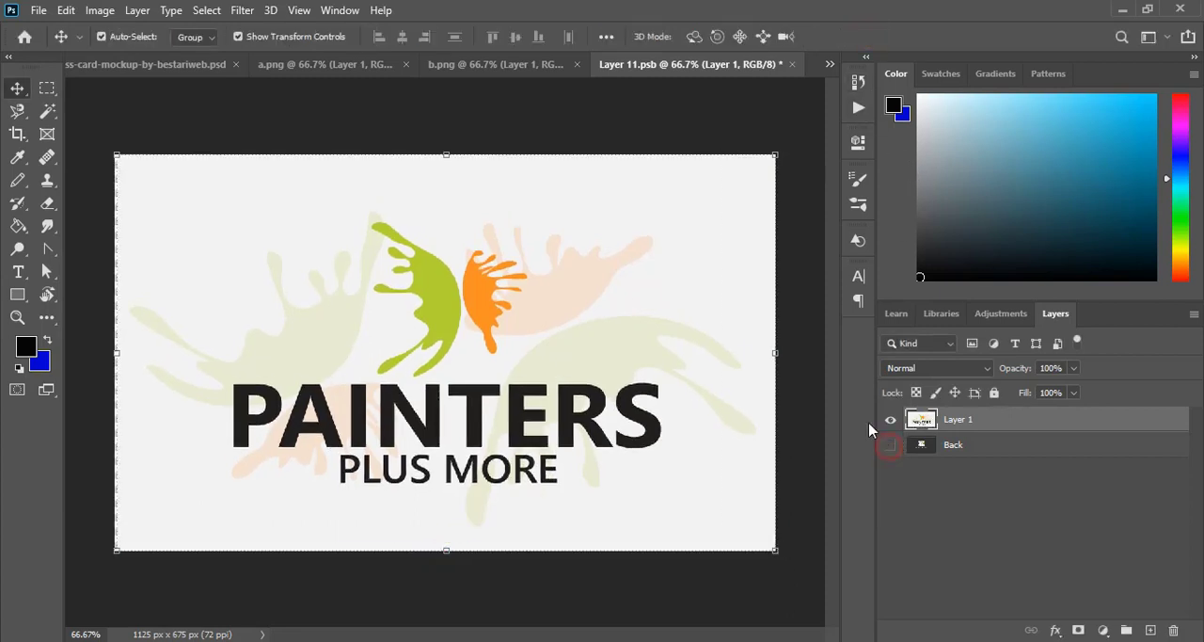
click(792, 64)
click(517, 258)
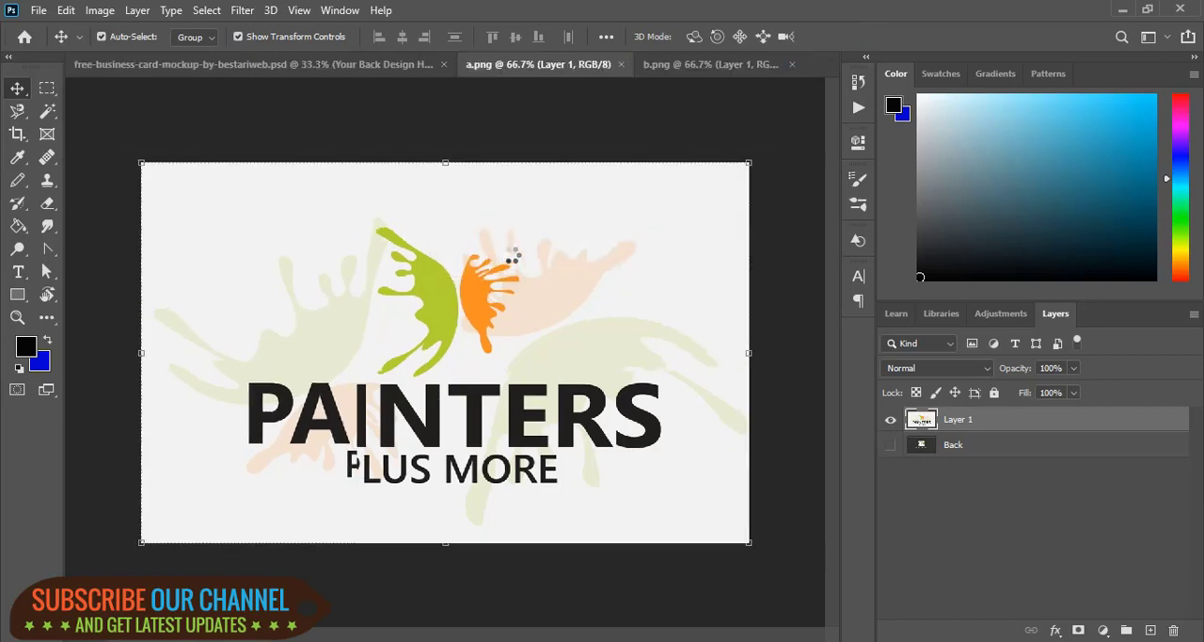
click(284, 76)
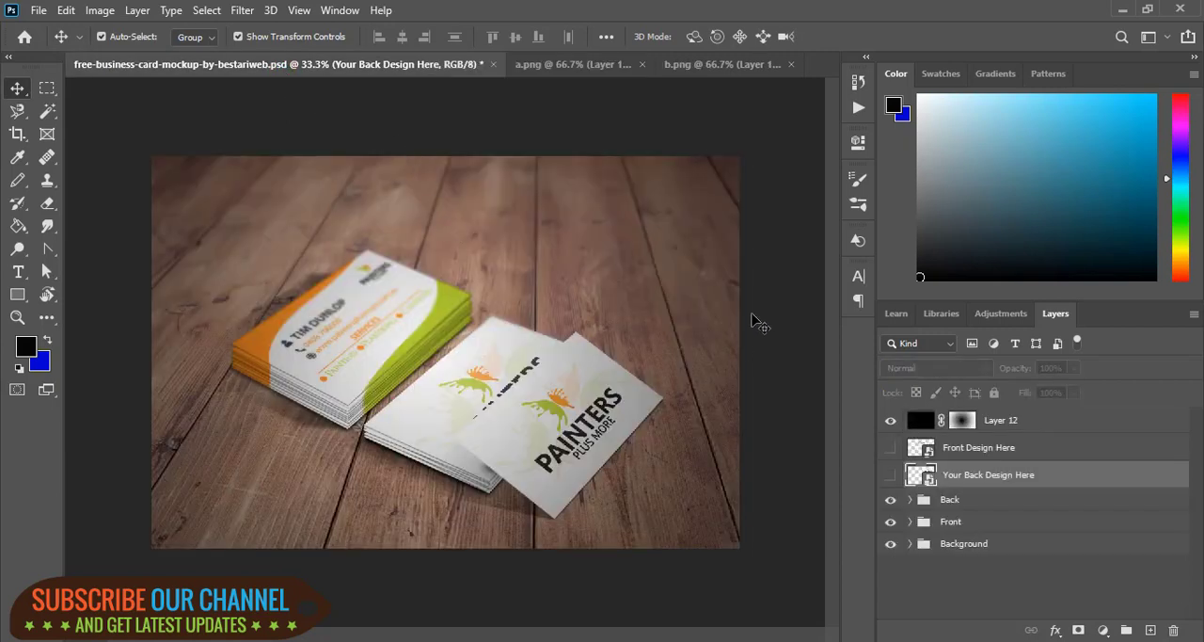
click(770, 297)
key(ctrl+plus)
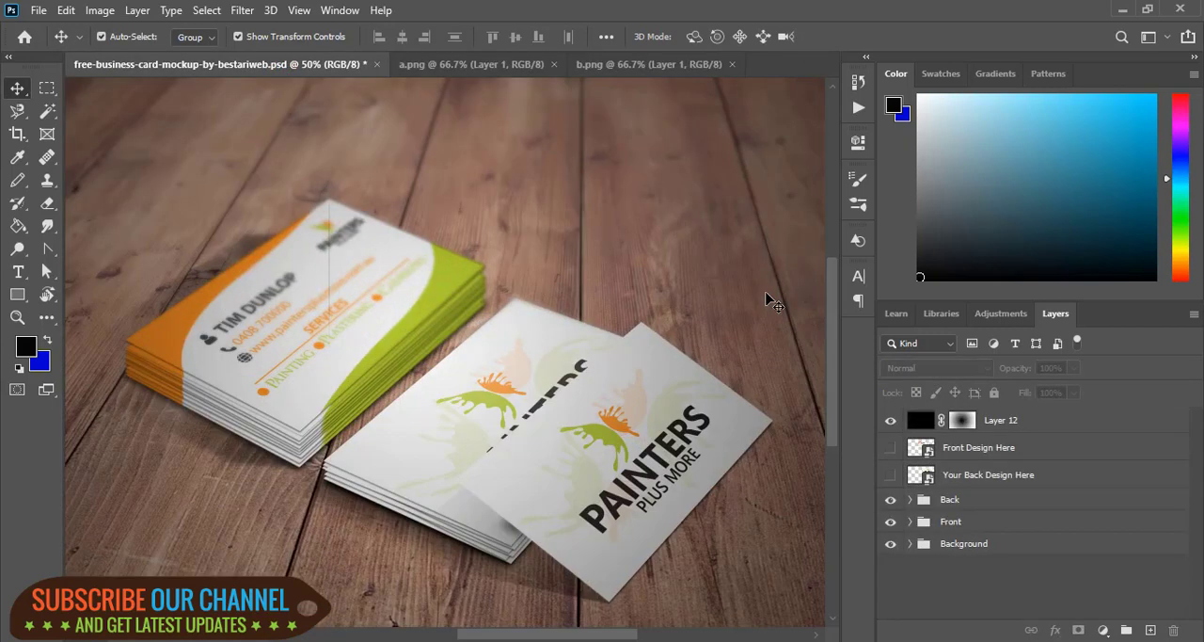